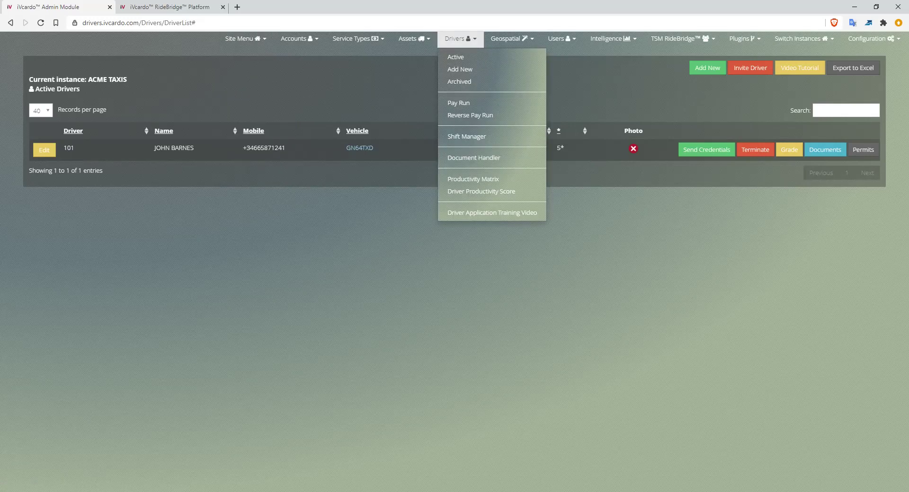
{"action": "key", "text": "Escape"}
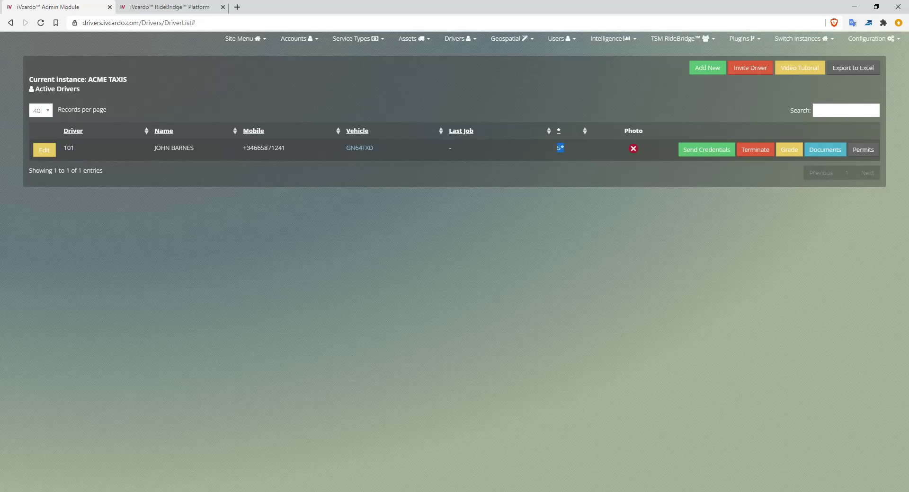
{"action": "double_click", "coordinate": [69, 148]}
{"action": "left_click", "coordinate": [414, 39]}
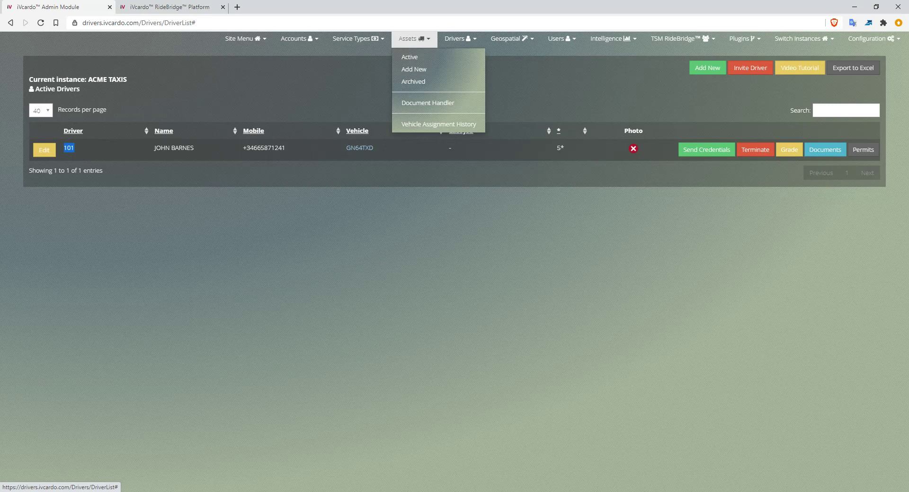
{"action": "left_click", "coordinate": [414, 39]}
{"action": "left_click", "coordinate": [460, 39]}
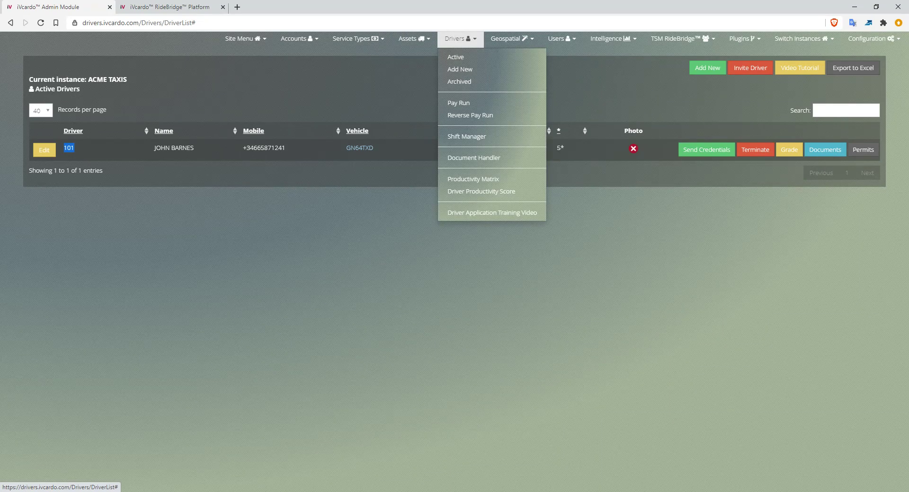
{"action": "left_click", "coordinate": [460, 38]}
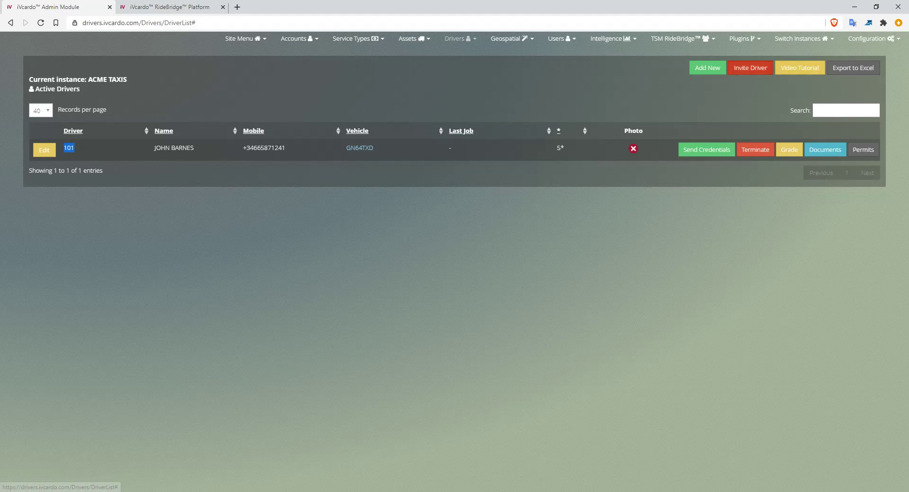
- Open the driver invitation form, inspect its vehicle type options and email field, and close it without sending
{"action": "left_click", "coordinate": [751, 68]}
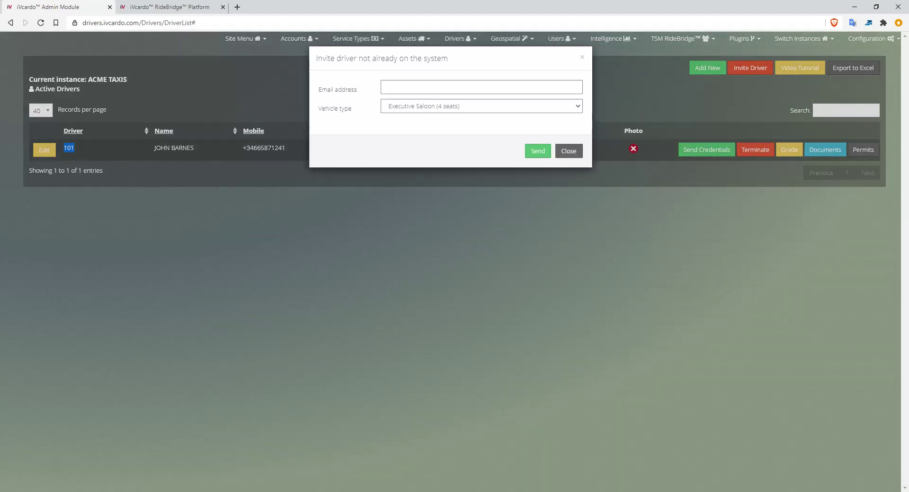
{"action": "left_click", "coordinate": [482, 106]}
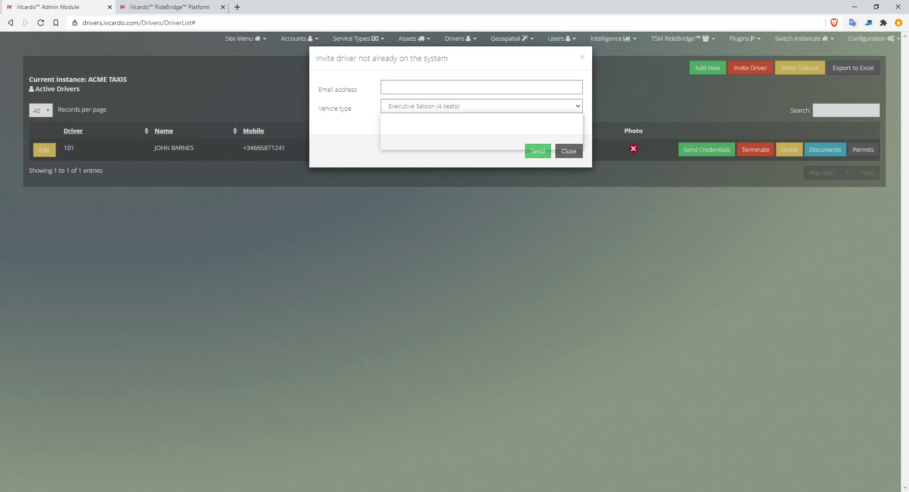
{"action": "left_click", "coordinate": [482, 126]}
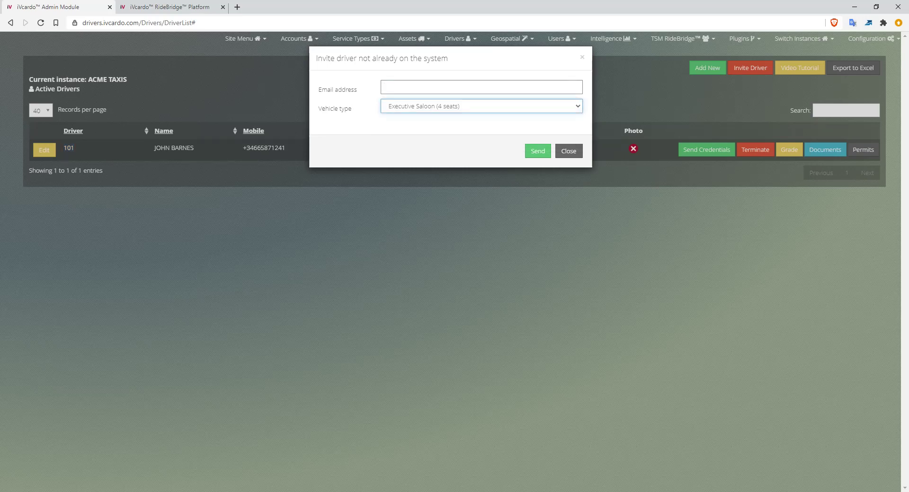
{"action": "left_click", "coordinate": [482, 88]}
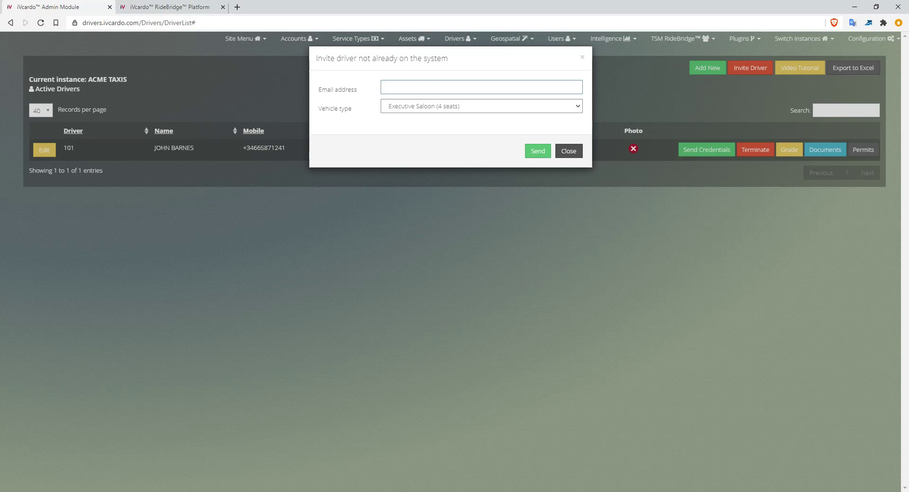
{"action": "key", "text": "Escape"}
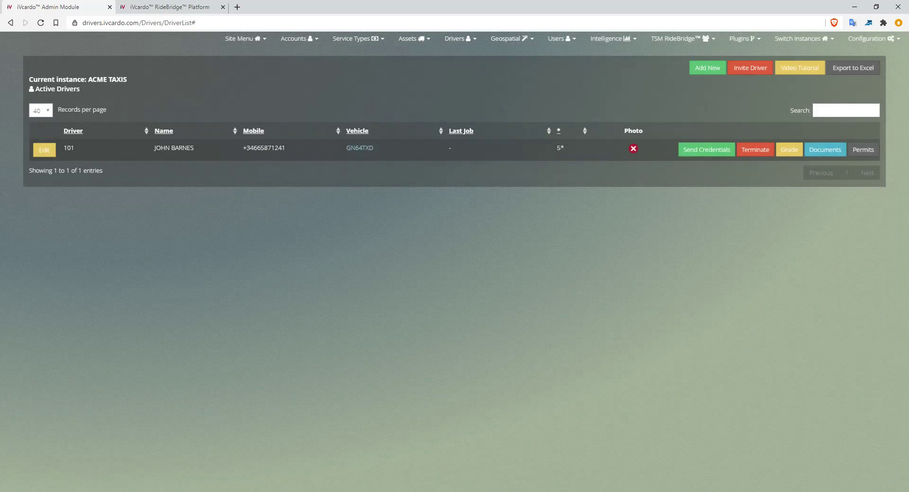
- Send the login credentials of the listed active driver, using the option that sends them to the driver
{"action": "double_click", "coordinate": [266, 148]}
{"action": "triple_click", "coordinate": [175, 148]}
{"action": "left_click", "coordinate": [178, 149]}
{"action": "double_click", "coordinate": [182, 148]}
{"action": "left_click", "coordinate": [701, 152]}
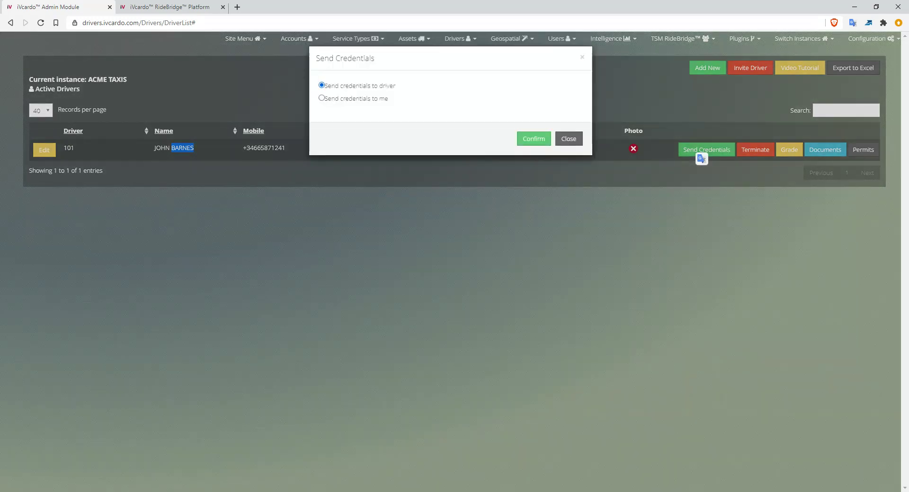
{"action": "left_click", "coordinate": [322, 98]}
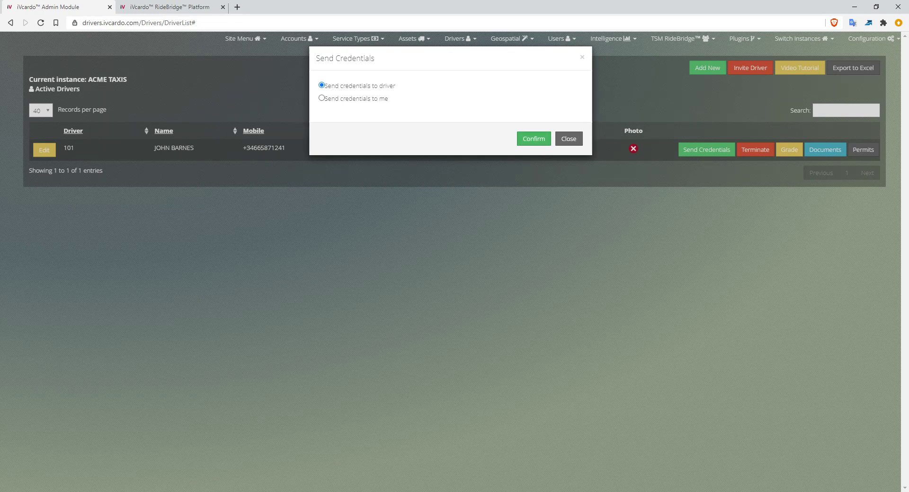
{"action": "left_click", "coordinate": [534, 138]}
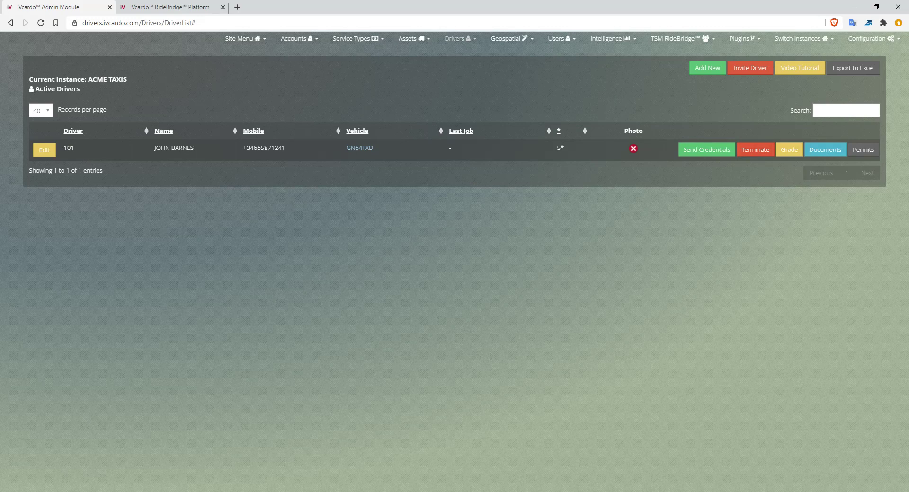
- Open the driver's grading form, examine the criteria and the Reliability score options, and close it without saving
{"action": "left_click", "coordinate": [457, 39]}
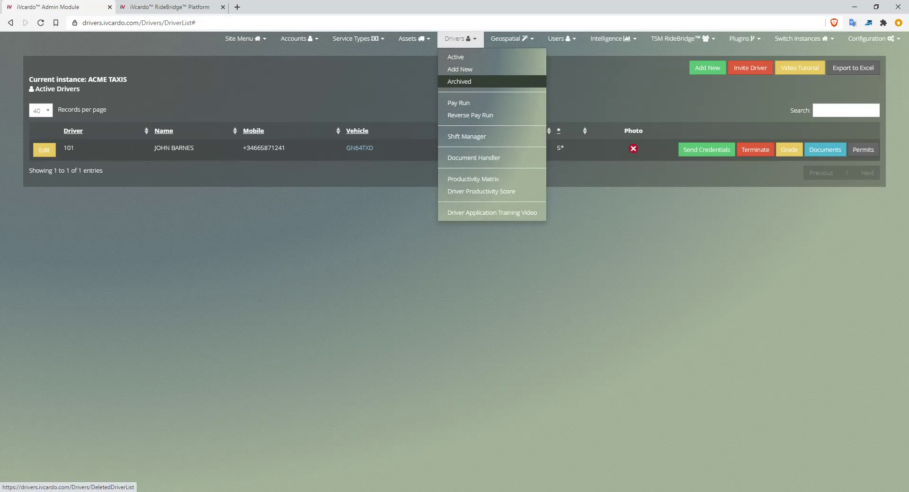
{"action": "key", "text": "Escape"}
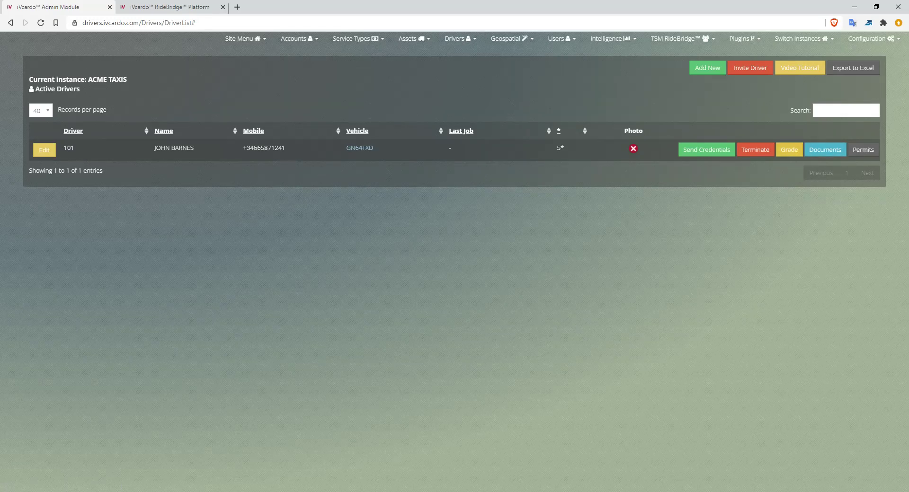
{"action": "left_click", "coordinate": [789, 150]}
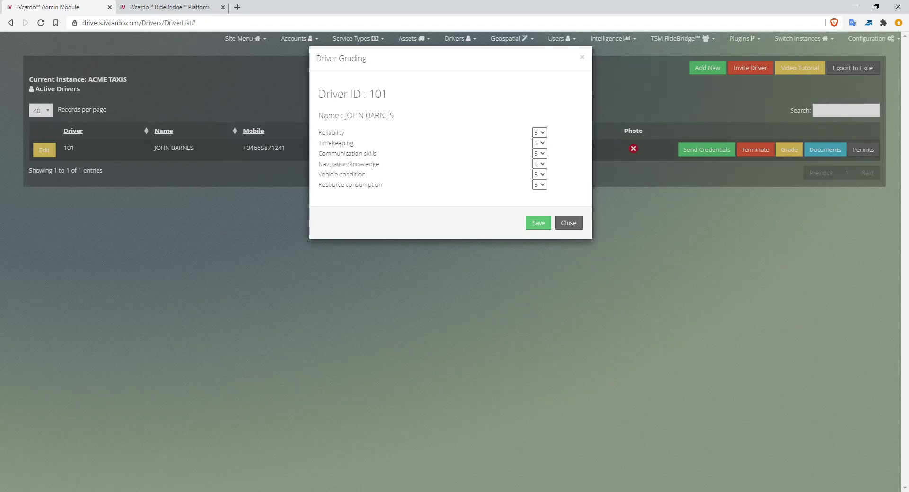
{"action": "left_click_drag", "start_coordinate": [318, 132], "coordinate": [347, 134]}
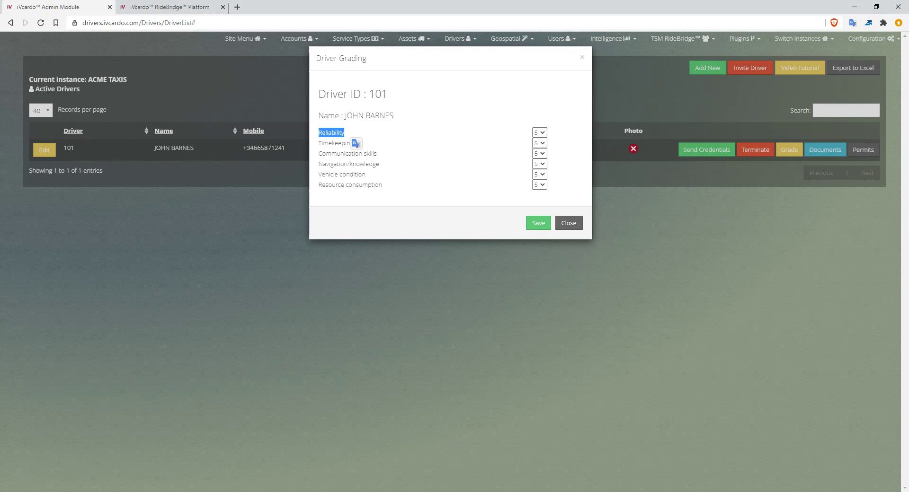
{"action": "left_click", "coordinate": [540, 133]}
{"action": "left_click", "coordinate": [502, 161]}
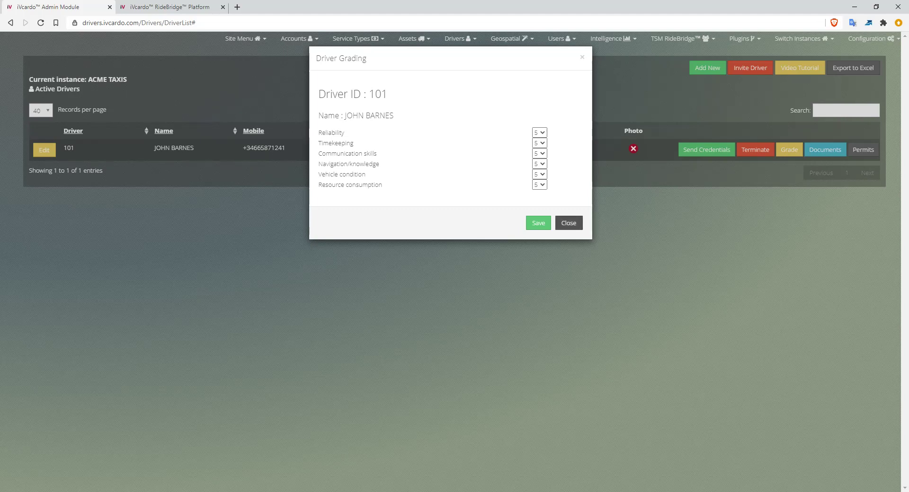
{"action": "left_click", "coordinate": [569, 223]}
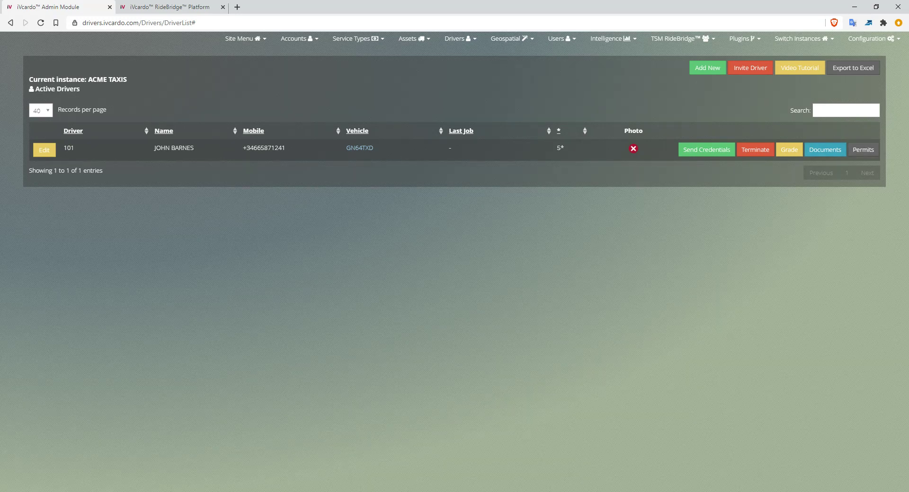
- View the document handler for the listed driver, check its document name field, and return to the active drivers list
{"action": "left_click", "coordinate": [864, 149]}
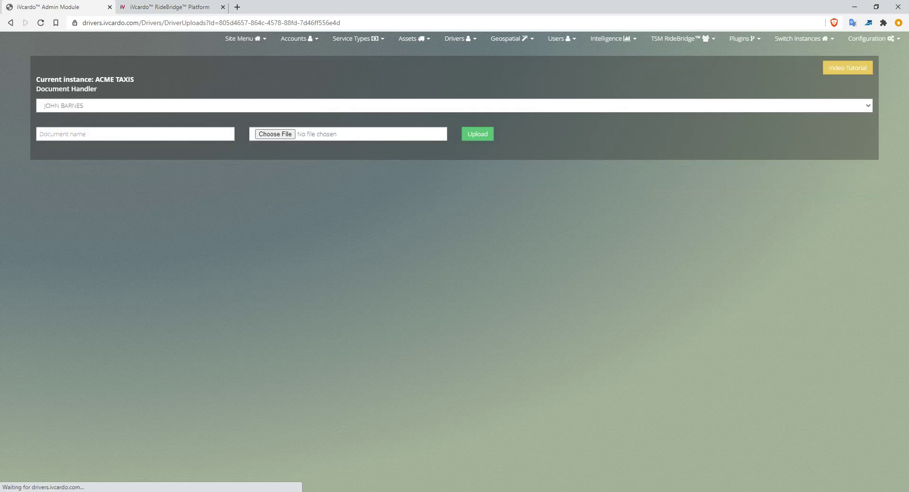
{"action": "left_click", "coordinate": [135, 134]}
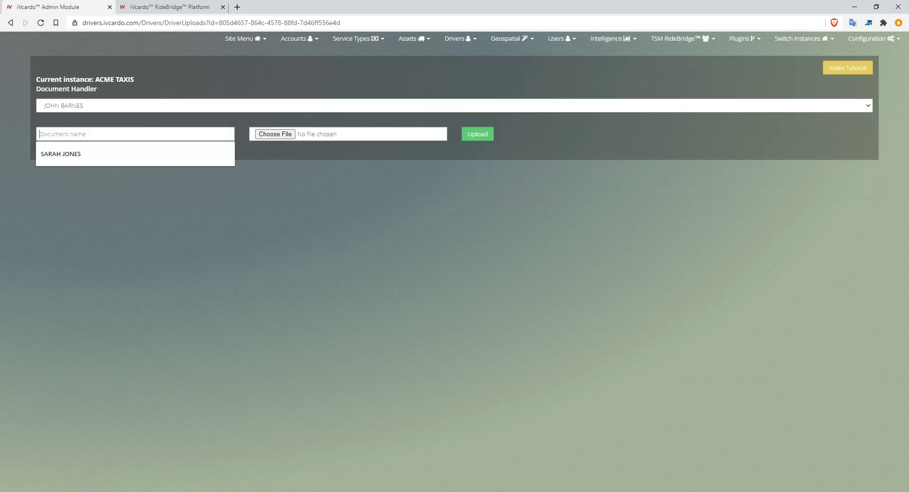
{"action": "key", "text": "Escape"}
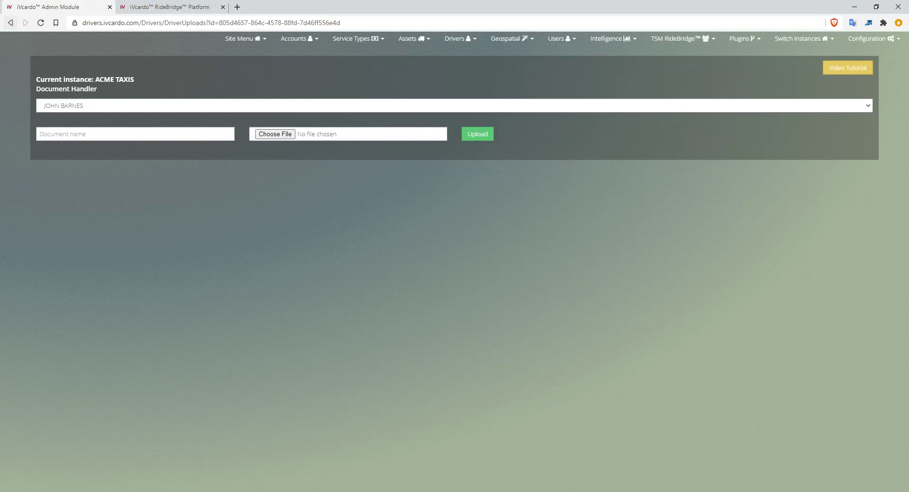
{"action": "left_click", "coordinate": [10, 22]}
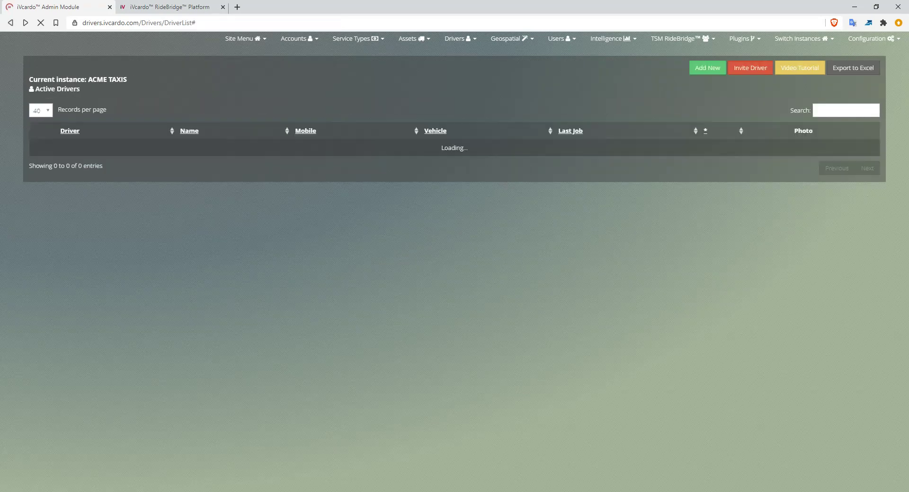
- View the driver's compliance permits page, inspect the document name and date fields, and return to the active drivers list
{"action": "left_click", "coordinate": [863, 150]}
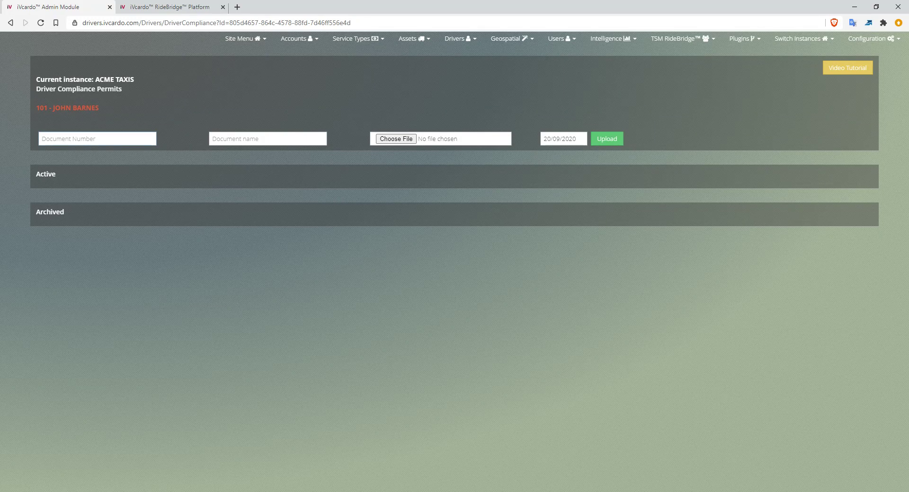
{"action": "left_click", "coordinate": [268, 138]}
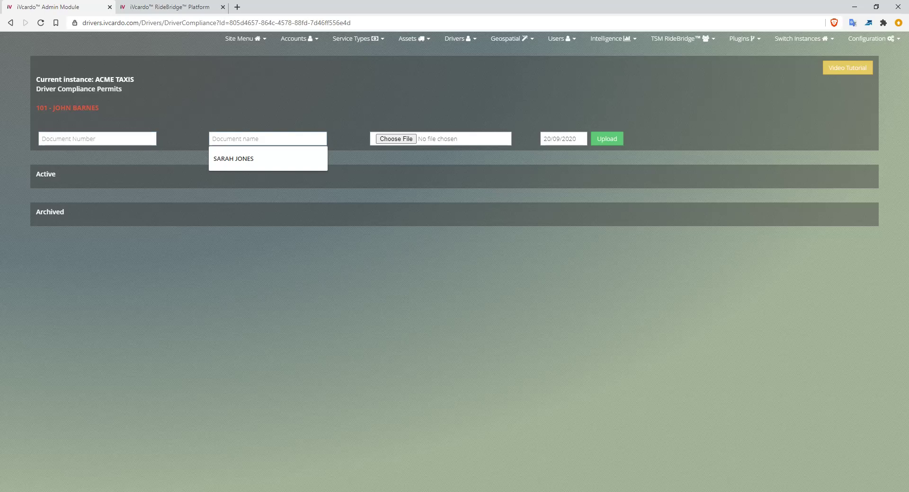
{"action": "key", "text": "Escape"}
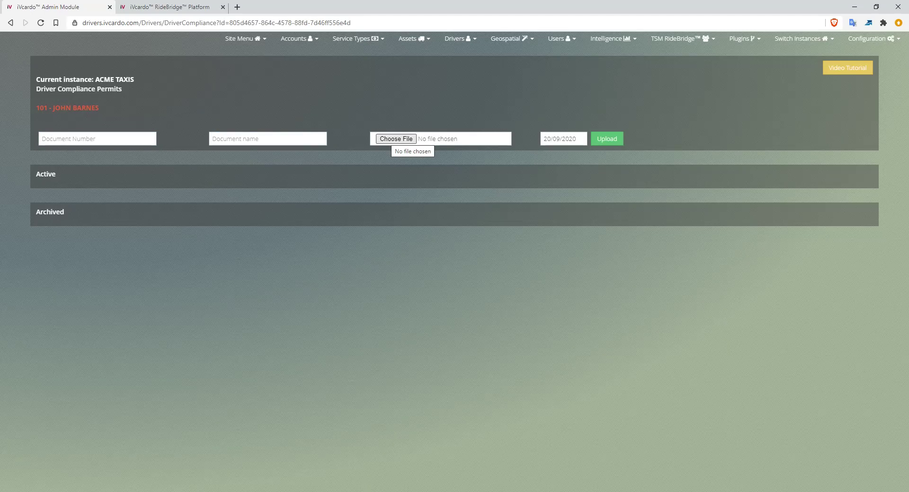
{"action": "left_click", "coordinate": [575, 139]}
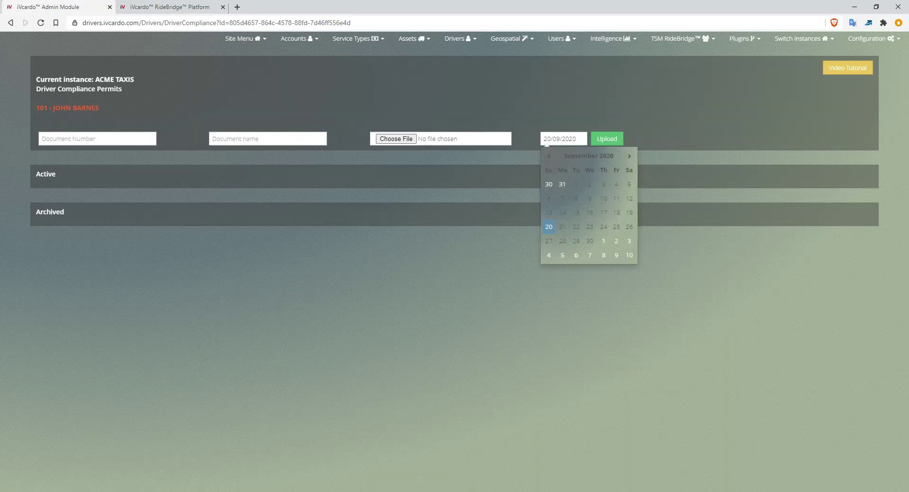
{"action": "key", "text": "Escape"}
{"action": "double_click", "coordinate": [564, 139]}
{"action": "key", "text": "Escape"}
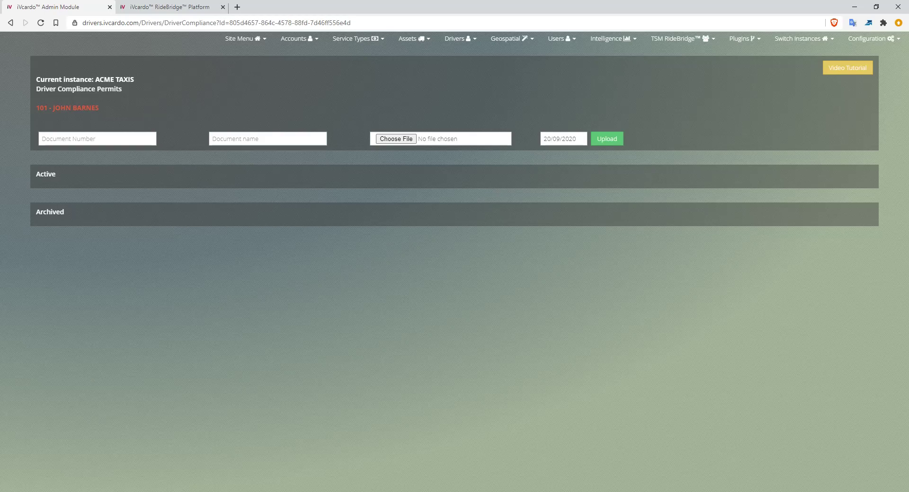
{"action": "triple_click", "coordinate": [67, 107]}
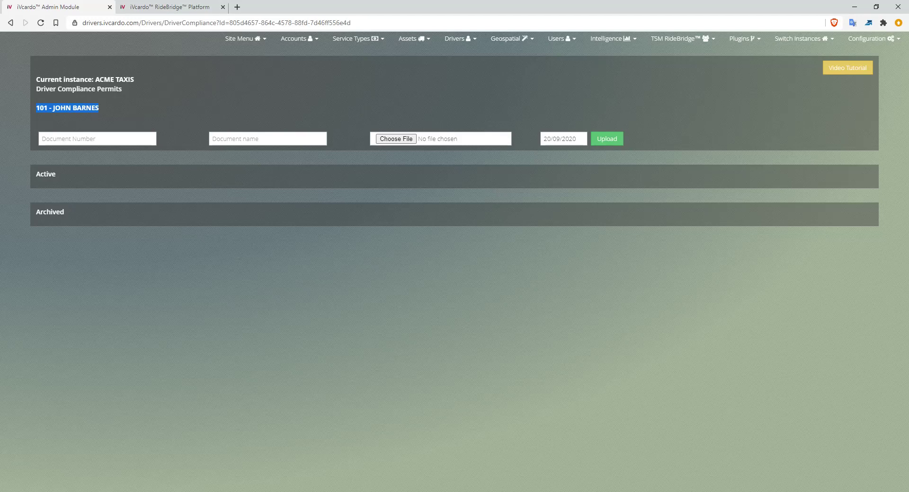
{"action": "left_click", "coordinate": [11, 23]}
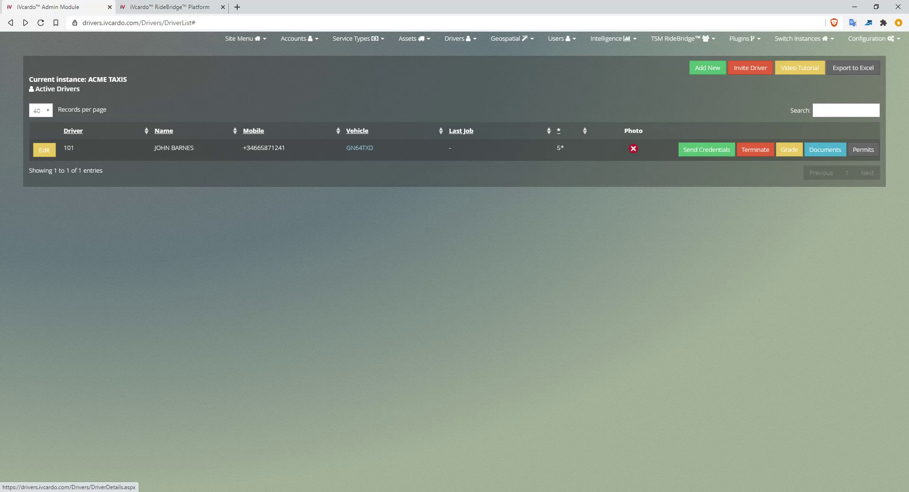
- Open the driver's details for editing and examine the profile image, facial recognition image and driver unique number
{"action": "left_click", "coordinate": [44, 150]}
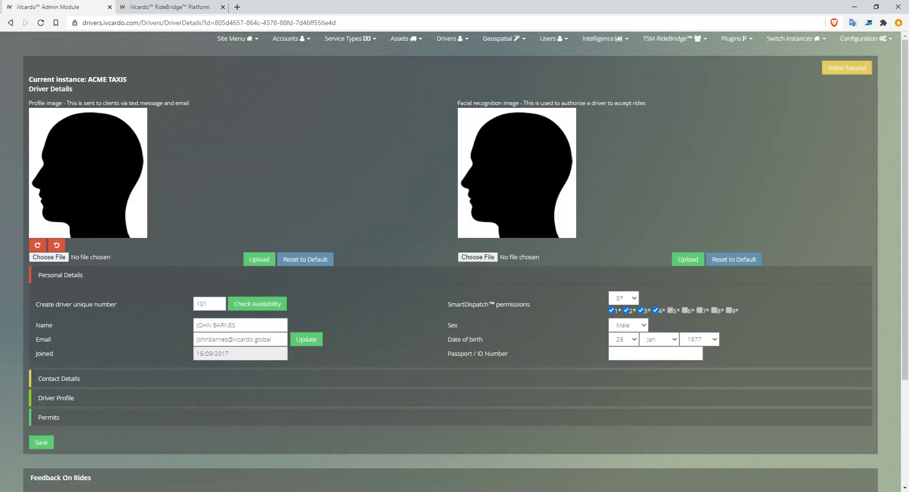
{"action": "left_click_drag", "start_coordinate": [29, 103], "coordinate": [62, 103]}
{"action": "left_click_drag", "start_coordinate": [458, 103], "coordinate": [513, 103]}
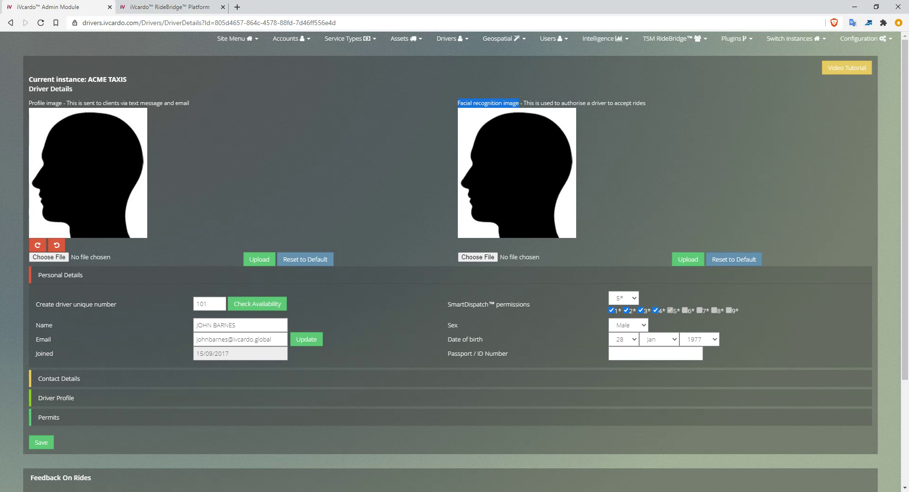
{"action": "double_click", "coordinate": [488, 104]}
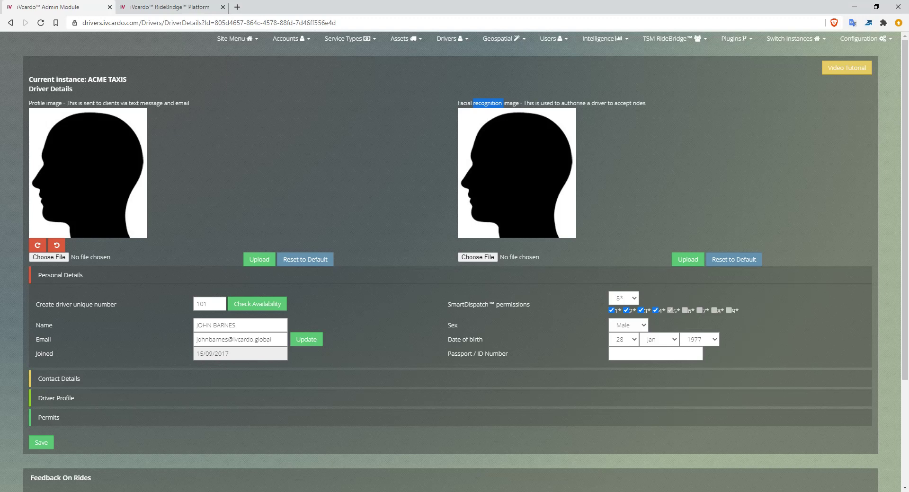
{"action": "double_click", "coordinate": [623, 103]}
{"action": "left_click", "coordinate": [623, 103]}
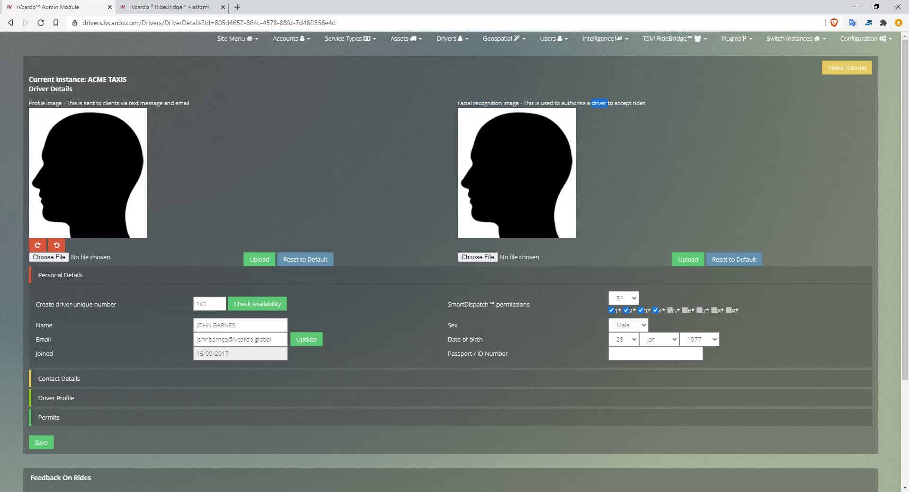
{"action": "scroll", "coordinate": [455, 260], "scroll_direction": "down", "scroll_amount": 1}
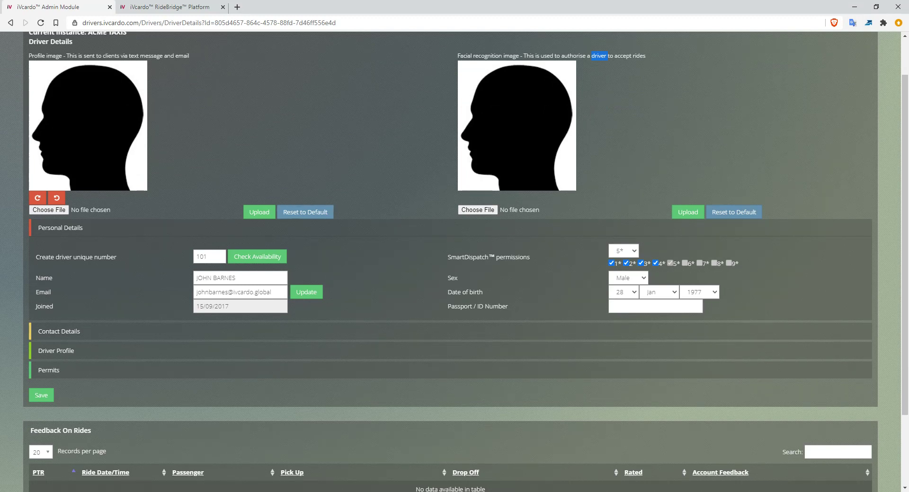
{"action": "double_click", "coordinate": [202, 256]}
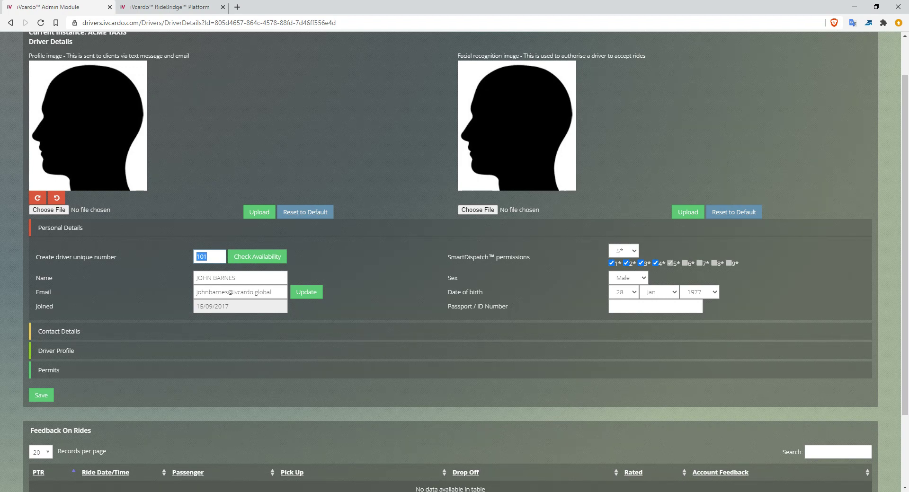
{"action": "scroll", "coordinate": [291, 142], "scroll_direction": "up", "scroll_amount": 1}
- Review the SmartDispatch permissions in the driver's details and collapse the Personal Details section
{"action": "left_click", "coordinate": [291, 38]}
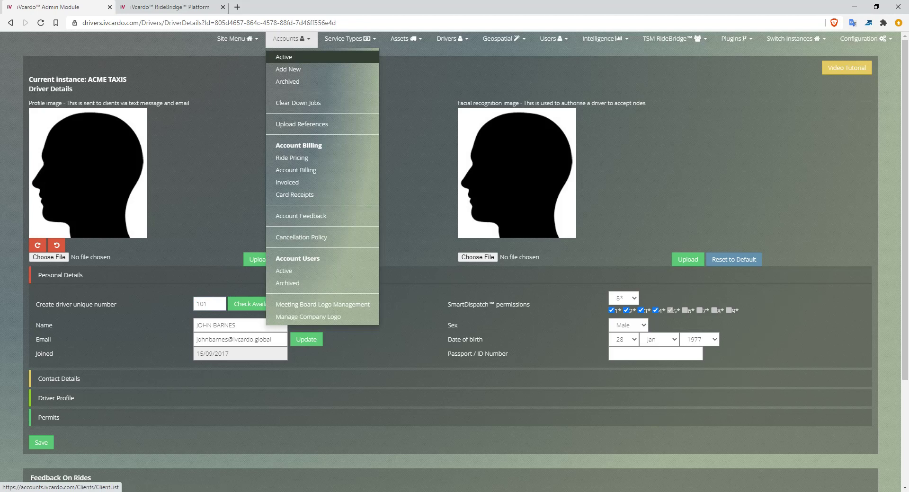
{"action": "left_click", "coordinate": [291, 39]}
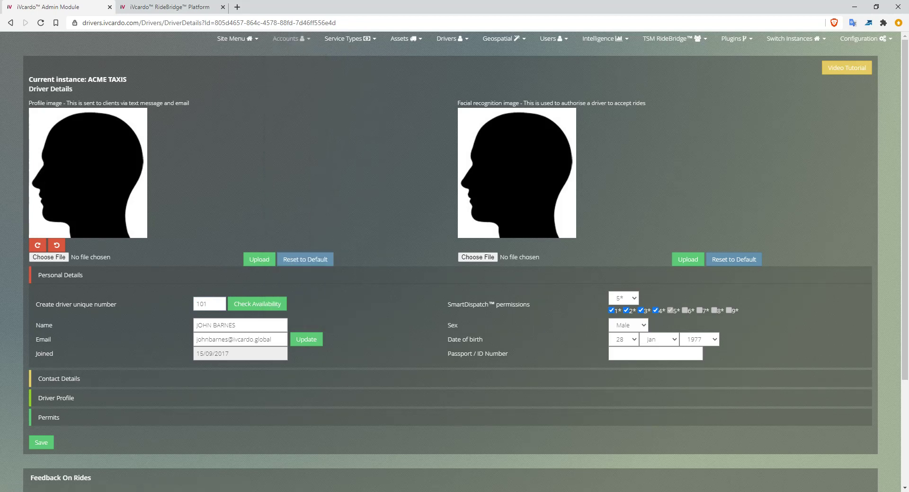
{"action": "scroll", "coordinate": [450, 237], "scroll_direction": "down", "scroll_amount": 1}
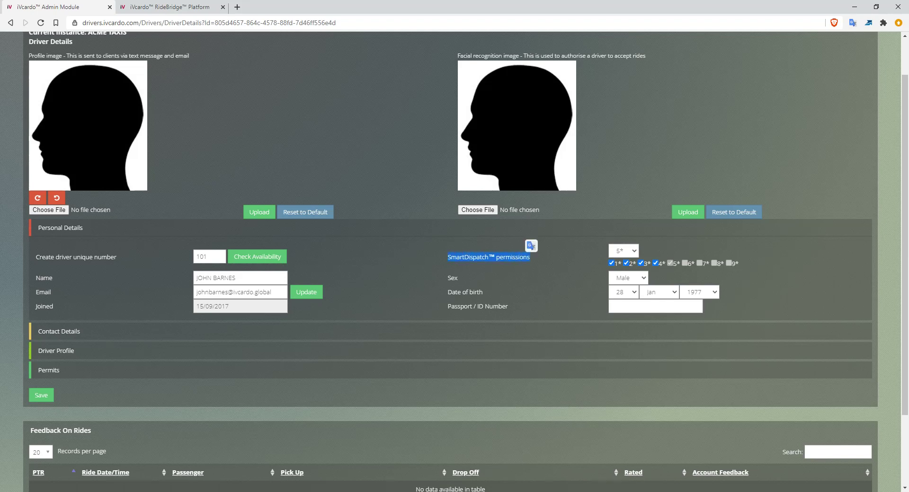
{"action": "left_click", "coordinate": [61, 228]}
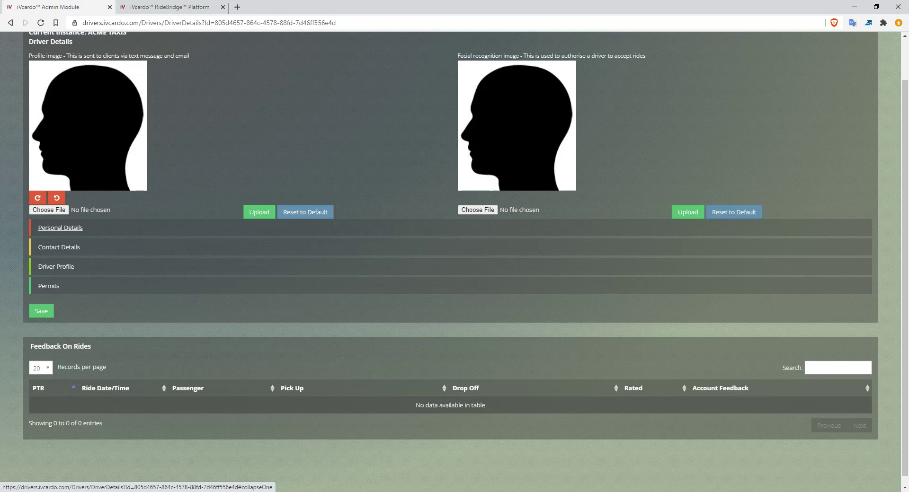
- Expand the Personal Details section and raise the driver's SmartDispatch permissions to 9*
{"action": "left_click", "coordinate": [60, 228]}
{"action": "left_click", "coordinate": [151, 239]}
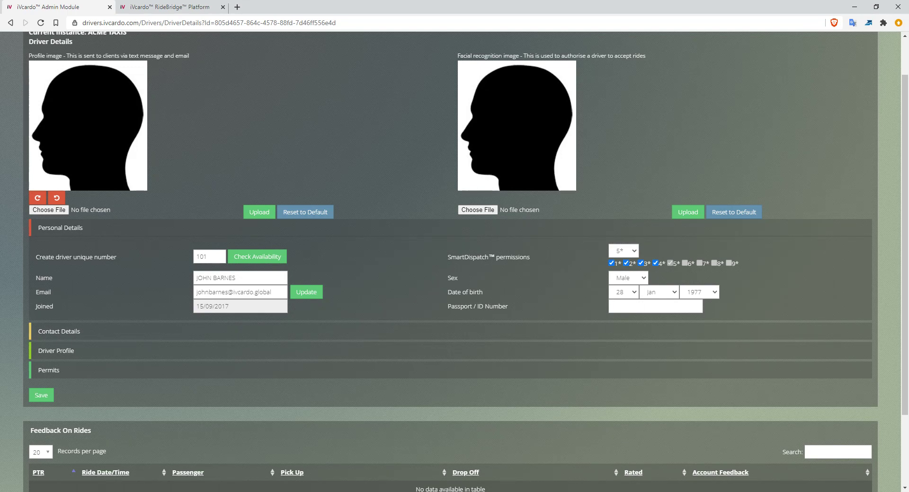
{"action": "left_click", "coordinate": [624, 251]}
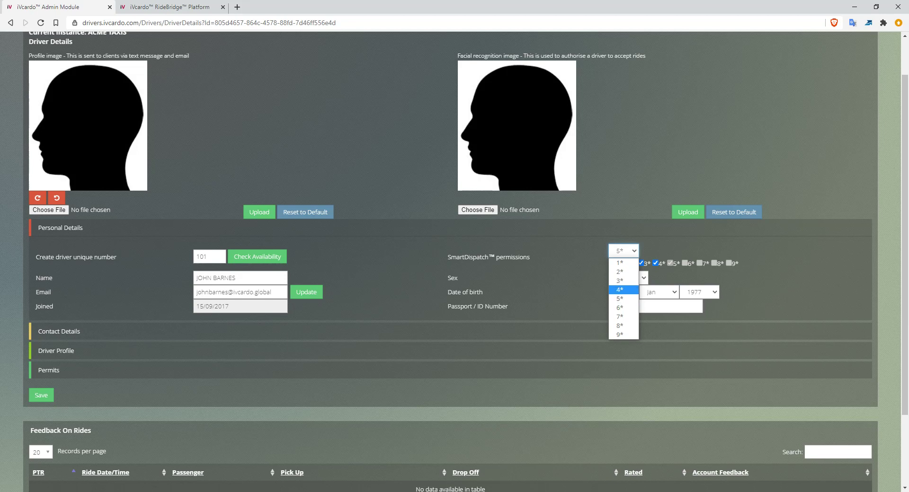
{"action": "left_click", "coordinate": [623, 316]}
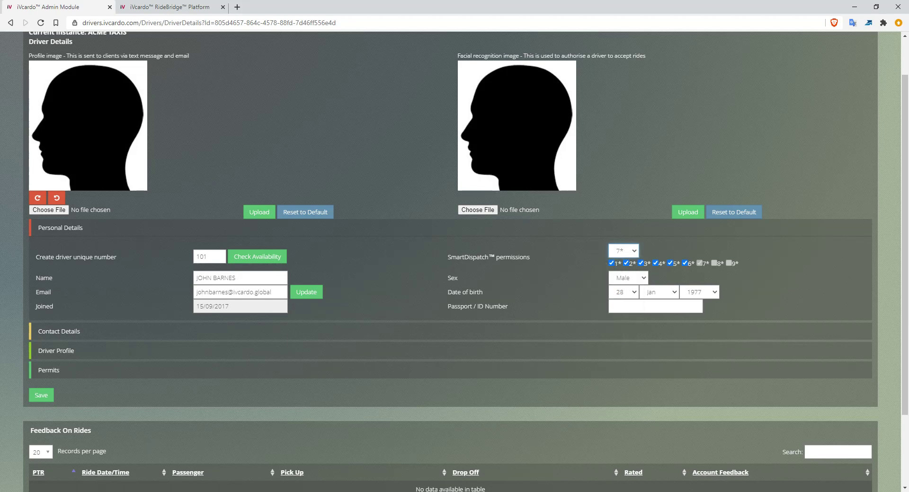
{"action": "left_click", "coordinate": [625, 251]}
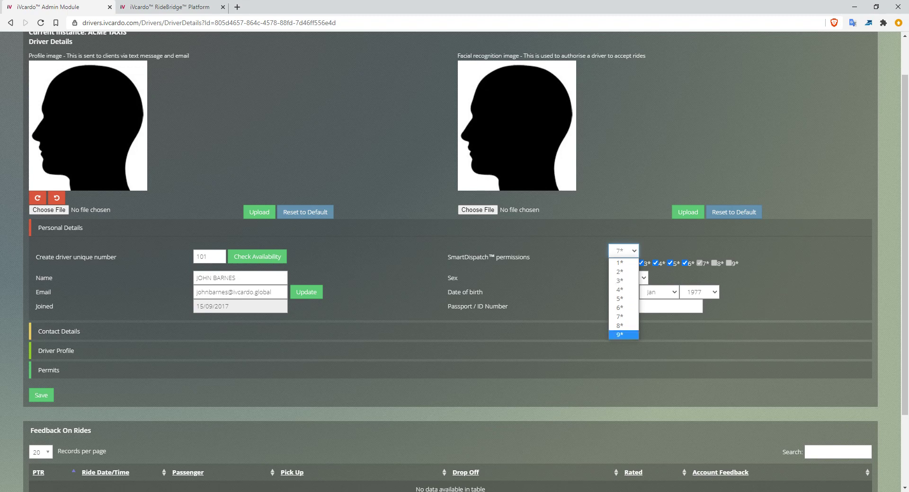
{"action": "left_click", "coordinate": [624, 335]}
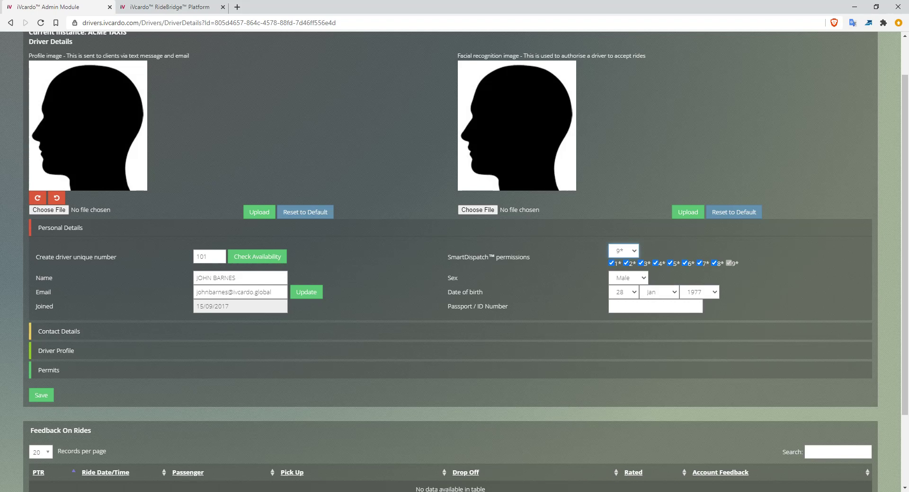
- Check the Passport / ID Number field and find the Document Handler among the available driver pages
{"action": "left_click_drag", "start_coordinate": [448, 306], "coordinate": [506, 307]}
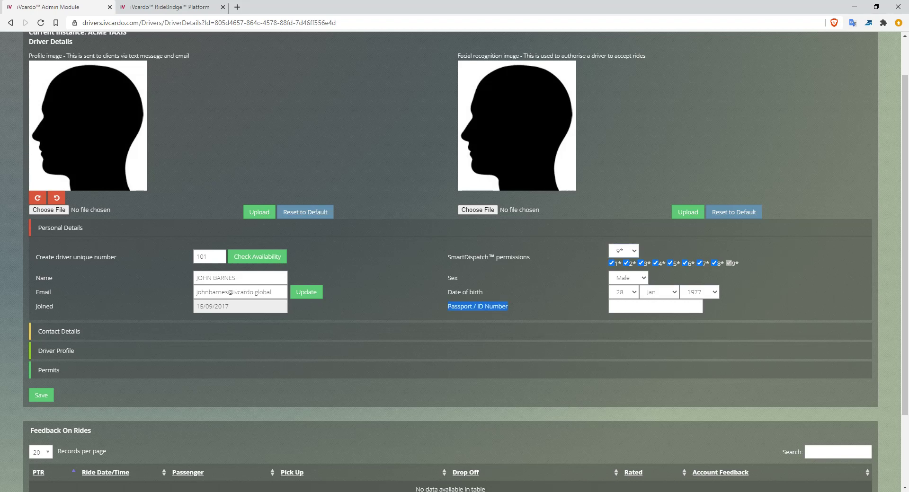
{"action": "scroll", "coordinate": [454, 261], "scroll_direction": "up", "scroll_amount": 1}
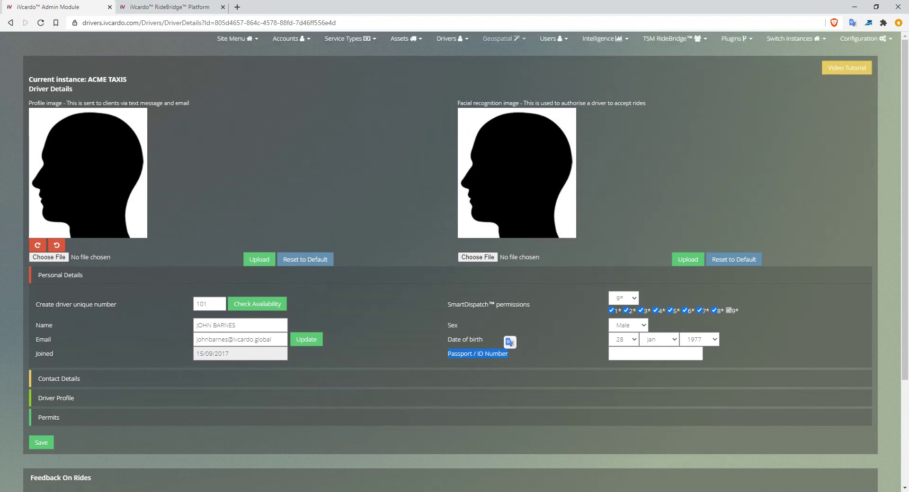
{"action": "left_click", "coordinate": [450, 39]}
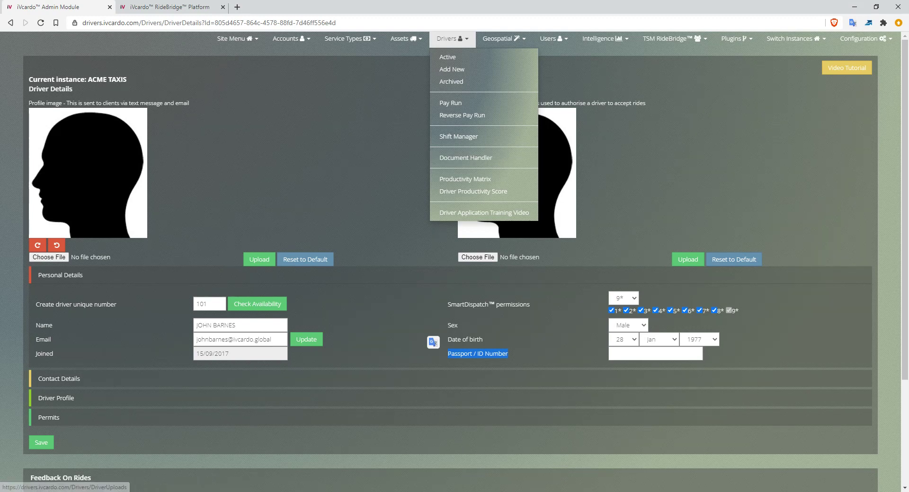
{"action": "left_click", "coordinate": [379, 161]}
{"action": "scroll", "coordinate": [56, 259], "scroll_direction": "down", "scroll_amount": 3}
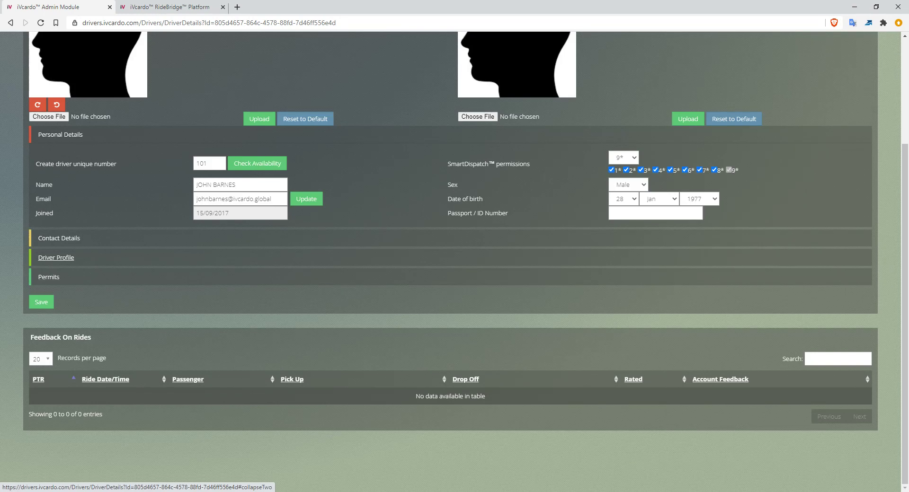
- Expand the Contact Details section and examine the driver's address and mobile number fields
{"action": "left_click", "coordinate": [58, 239]}
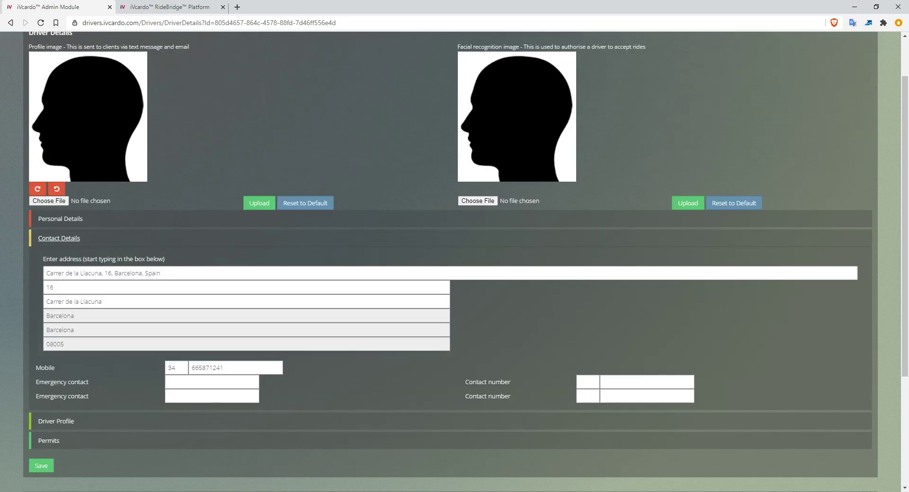
{"action": "key", "text": "Tab"}
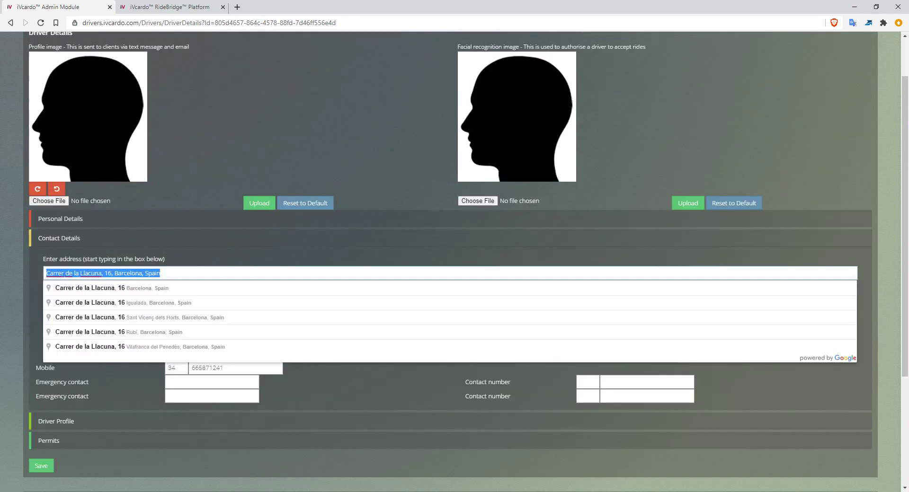
{"action": "key", "text": "Escape"}
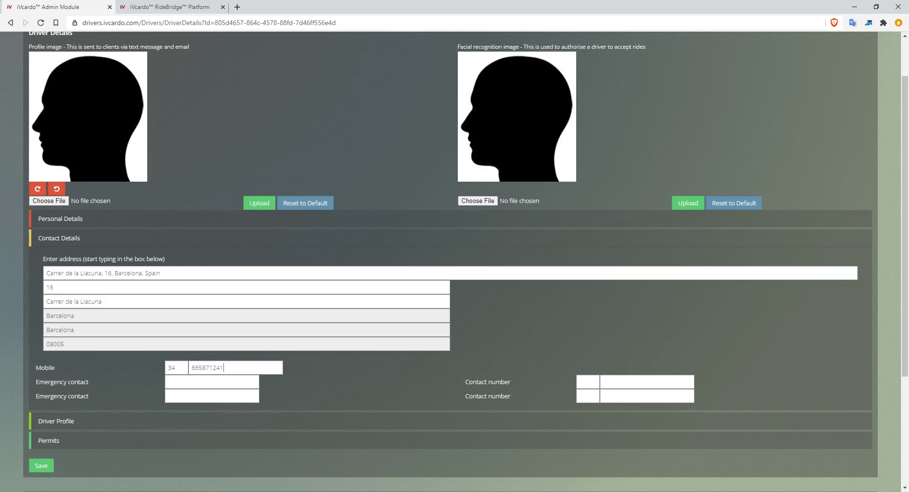
{"action": "key", "text": "ctrl+a"}
- Enter the first emergency contact's name followed by the relationship (Wife) in the driver's contact details
{"action": "scroll", "coordinate": [455, 260], "scroll_direction": "down", "scroll_amount": 2}
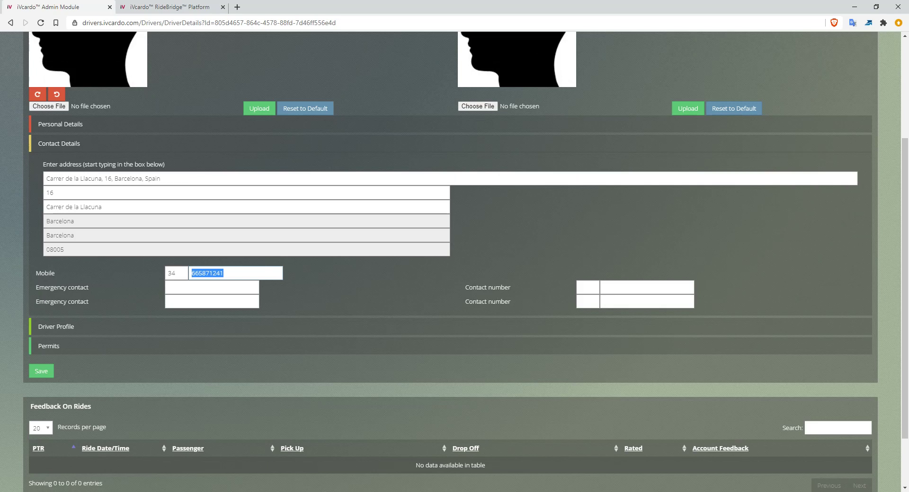
{"action": "triple_click", "coordinate": [62, 288]}
{"action": "left_click", "coordinate": [199, 288]}
{"action": "type", "text": "Helen (Wife"}
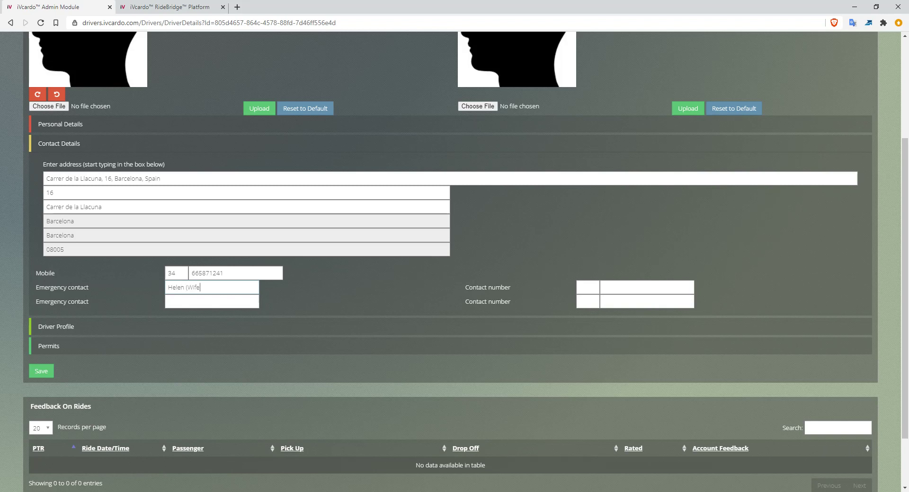
{"action": "key", "text": "Tab"}
{"action": "left_click_drag", "start_coordinate": [39, 288], "coordinate": [369, 286]}
{"action": "left_click", "coordinate": [69, 287]}
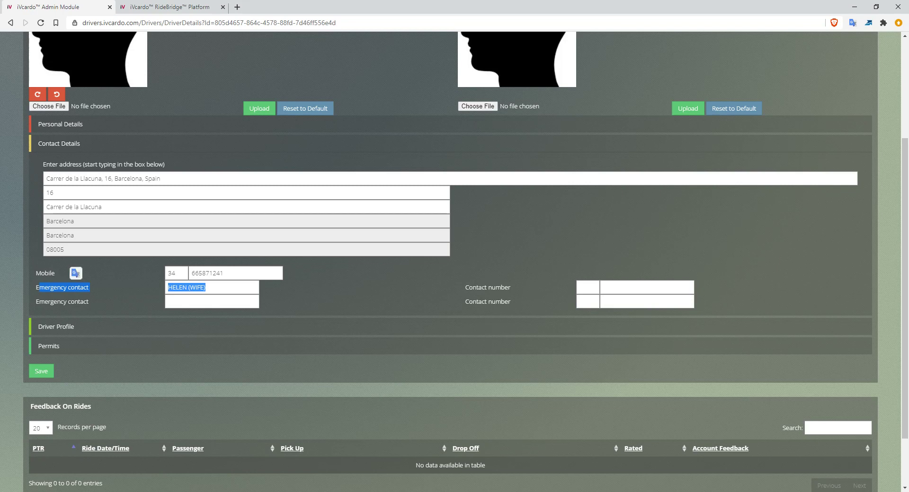
{"action": "left_click", "coordinate": [69, 287]}
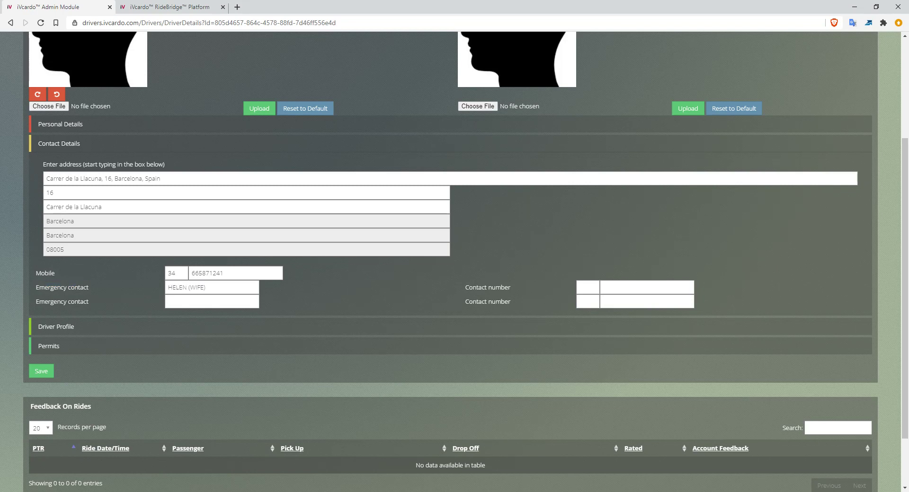
- Expand the Driver Profile section and view the vehicles that can be assigned to the driver
{"action": "scroll", "coordinate": [450, 261], "scroll_direction": "down", "scroll_amount": 2}
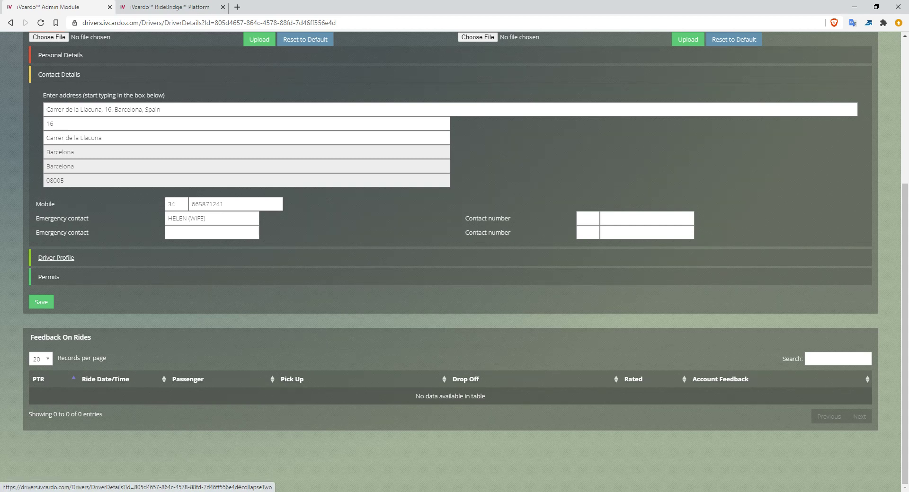
{"action": "left_click", "coordinate": [56, 258]}
{"action": "scroll", "coordinate": [55, 258], "scroll_direction": "down", "scroll_amount": 5}
{"action": "scroll", "coordinate": [56, 258], "scroll_direction": "up", "scroll_amount": 1}
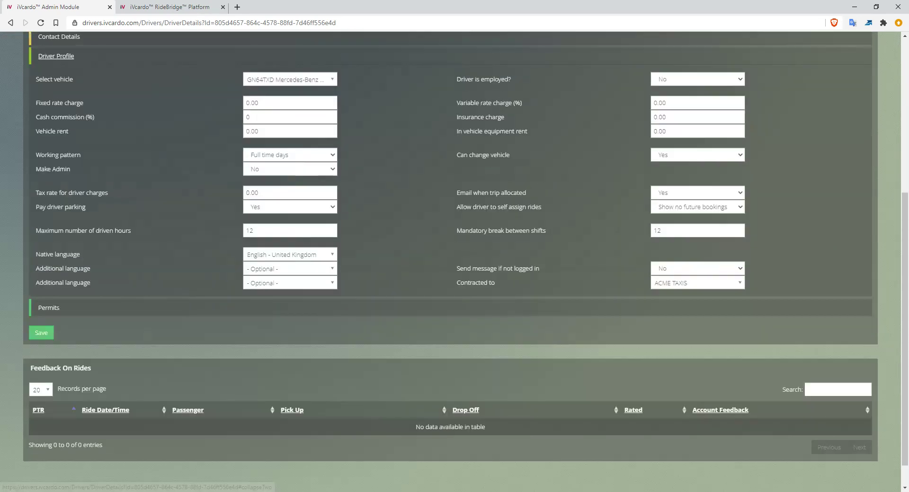
{"action": "scroll", "coordinate": [455, 260], "scroll_direction": "up", "scroll_amount": 2}
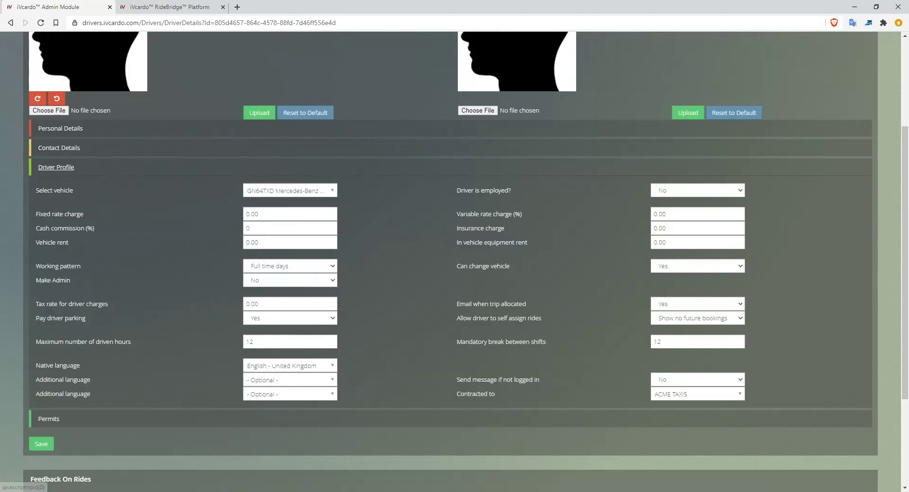
{"action": "left_click", "coordinate": [290, 190]}
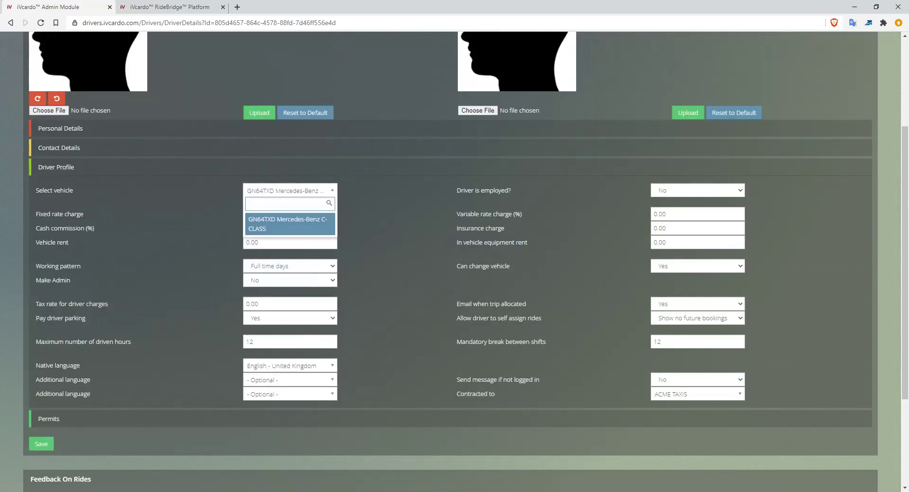
{"action": "left_click", "coordinate": [290, 190]}
{"action": "left_click", "coordinate": [289, 190]}
{"action": "left_click", "coordinate": [289, 190]}
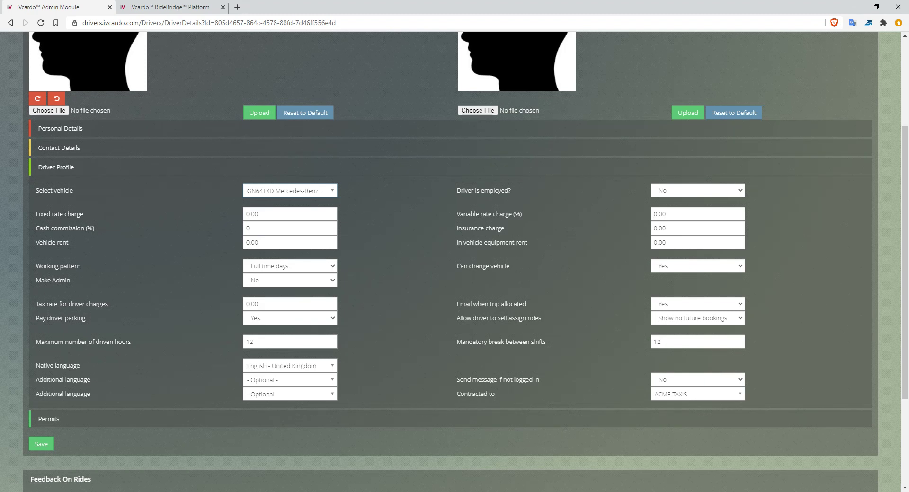
- Check the options for whether the driver is employed
{"action": "left_click", "coordinate": [697, 191]}
{"action": "left_click", "coordinate": [698, 190]}
{"action": "left_click", "coordinate": [697, 190]}
{"action": "left_click", "coordinate": [698, 190]}
- Set the driver's variable rate charge to 25% and the cash commission to 25%
{"action": "left_click_drag", "start_coordinate": [36, 214], "coordinate": [81, 214]}
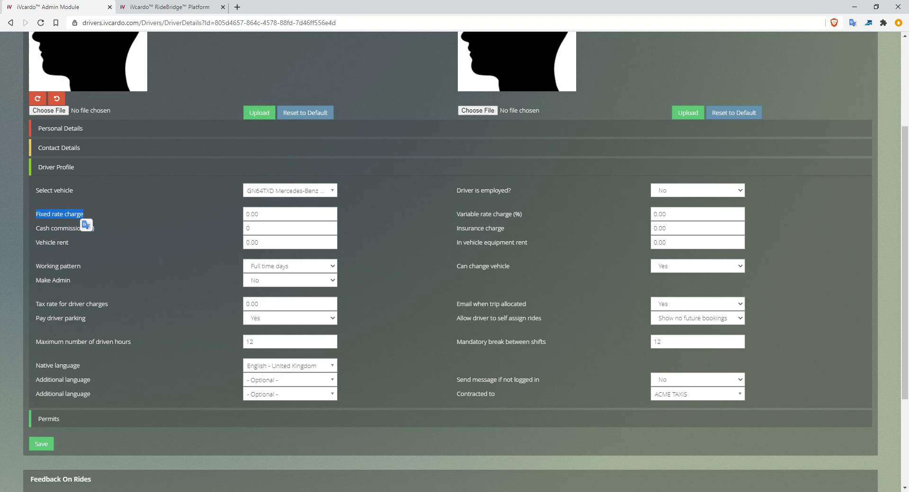
{"action": "key", "text": "Tab"}
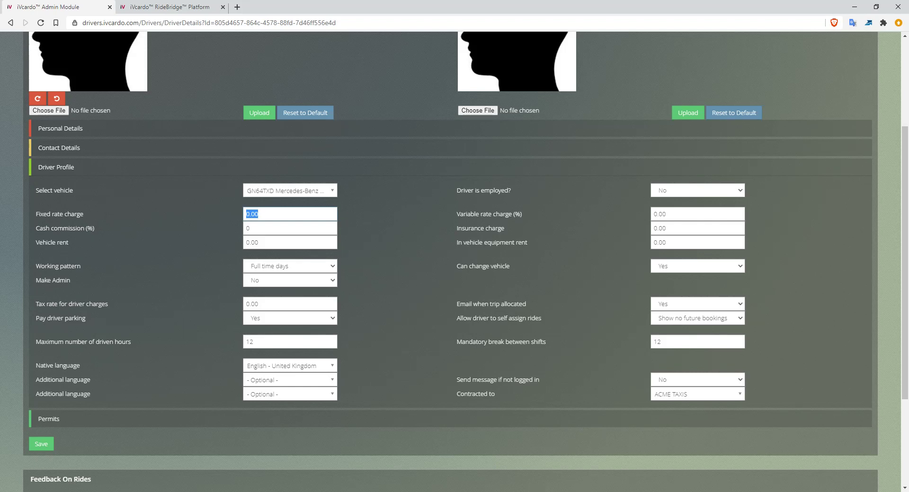
{"action": "key", "text": "Tab"}
{"action": "type", "text": "25"}
{"action": "key", "text": "Tab"}
{"action": "type", "text": "25"}
{"action": "key", "text": "Tab"}
- Set the driver's insurance charge to 100
{"action": "double_click", "coordinate": [470, 228]}
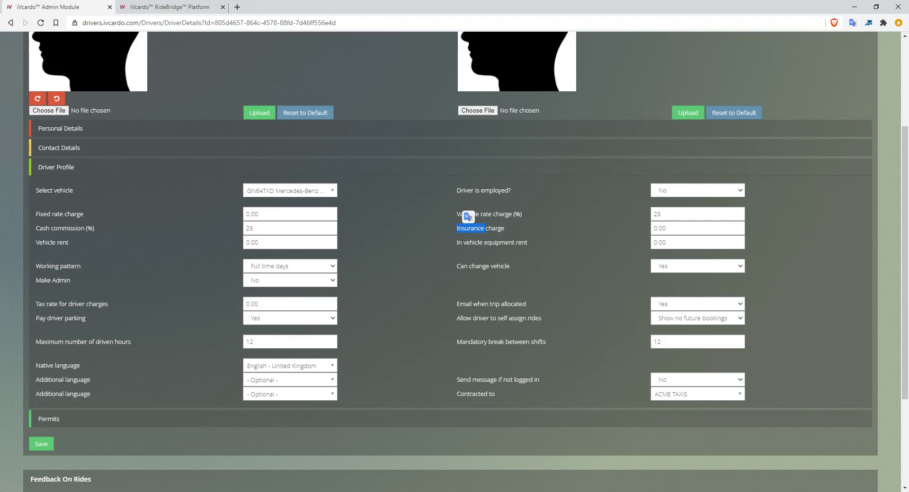
{"action": "key", "text": "Tab"}
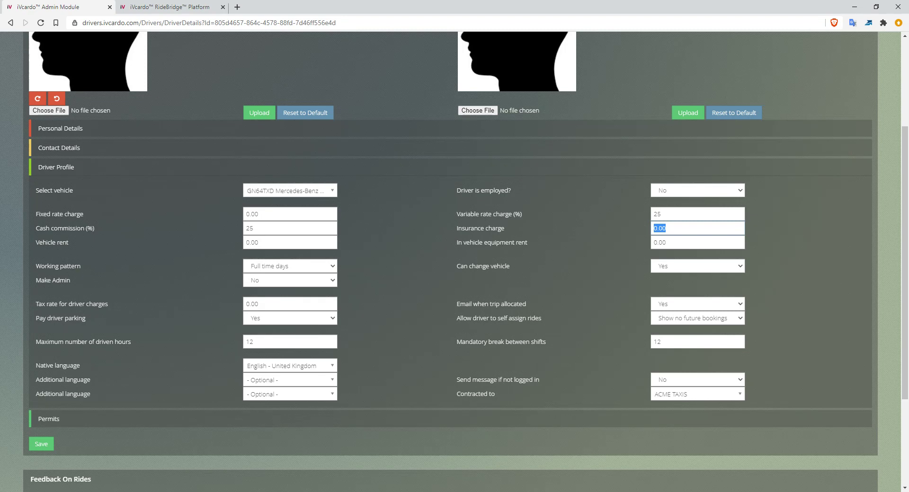
{"action": "type", "text": "100"}
- Set the vehicle rent to 150 and the in vehicle equipment rent to 50
{"action": "key", "text": "ctrl+a"}
{"action": "type", "text": "150"}
{"action": "key", "text": "Tab"}
{"action": "key", "text": "Tab"}
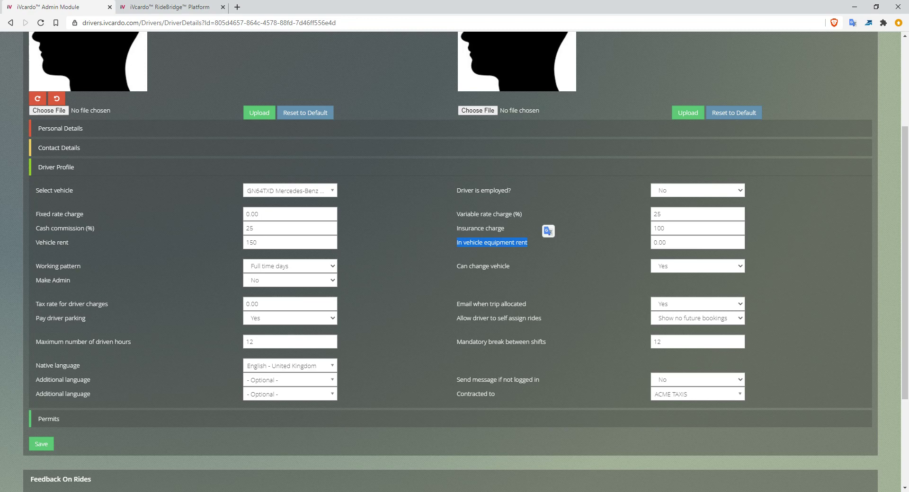
{"action": "key", "text": "Tab"}
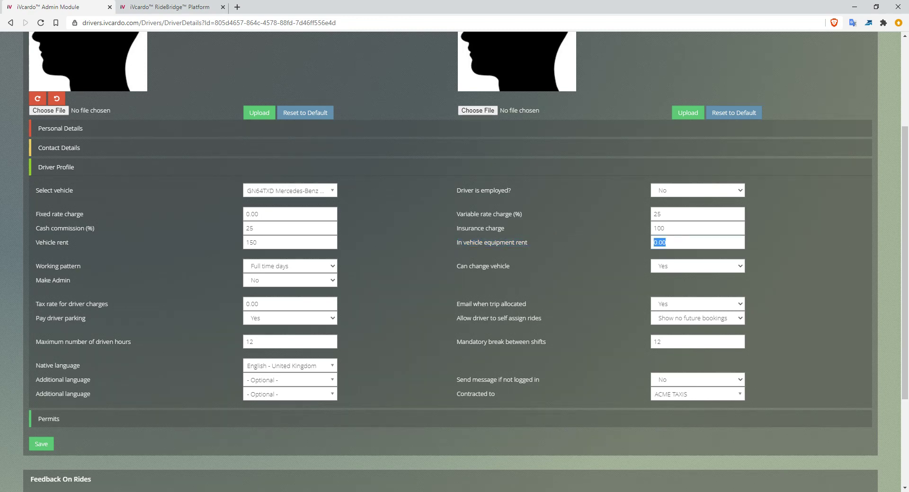
{"action": "type", "text": "50"}
{"action": "double_click", "coordinate": [252, 215]}
- Review the working pattern options available in the driver's profile
{"action": "triple_click", "coordinate": [58, 266]}
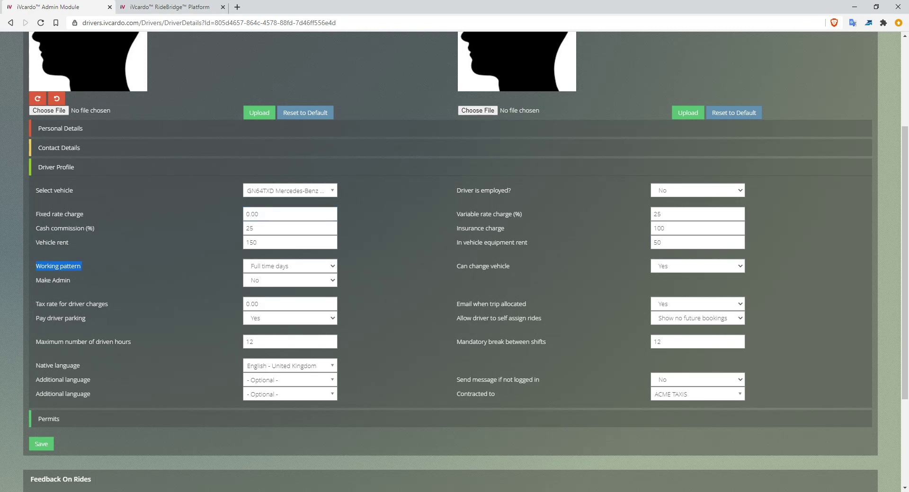
{"action": "left_click", "coordinate": [290, 266]}
{"action": "key", "text": "Up"}
{"action": "key", "text": "Down"}
{"action": "key", "text": "Down"}
{"action": "key", "text": "Down"}
{"action": "key", "text": "Down"}
{"action": "key", "text": "Down"}
{"action": "key", "text": "Down"}
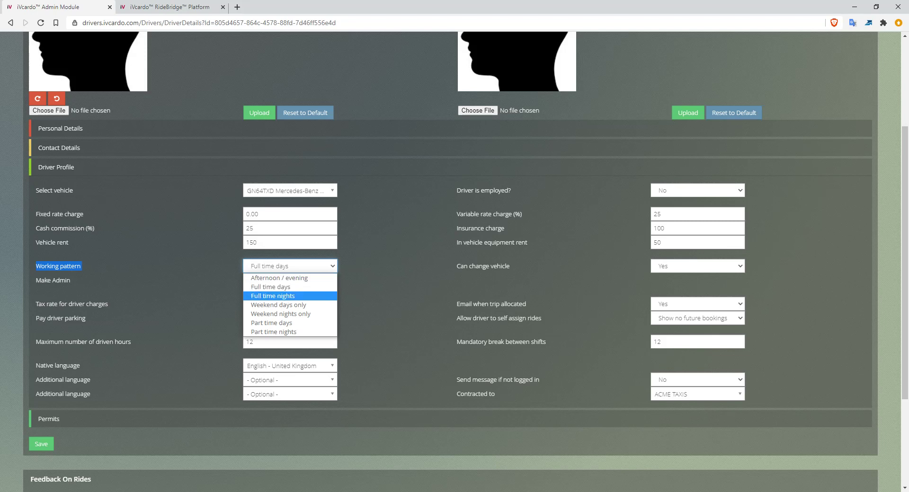
{"action": "key", "text": "Up"}
{"action": "key", "text": "Up"}
{"action": "key", "text": "Up"}
{"action": "key", "text": "Up"}
{"action": "key", "text": "Up"}
{"action": "key", "text": "Up"}
{"action": "key", "text": "Escape"}
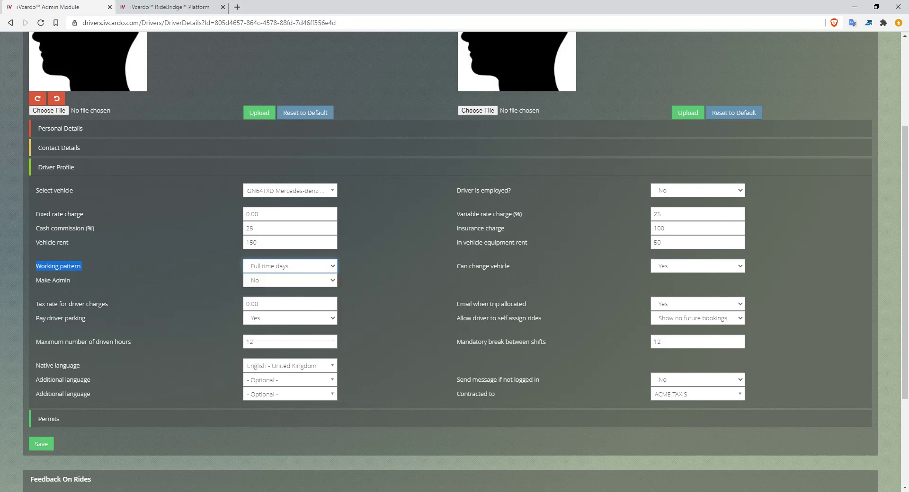
{"action": "left_click", "coordinate": [290, 266]}
{"action": "left_click", "coordinate": [289, 266]}
{"action": "double_click", "coordinate": [48, 266]}
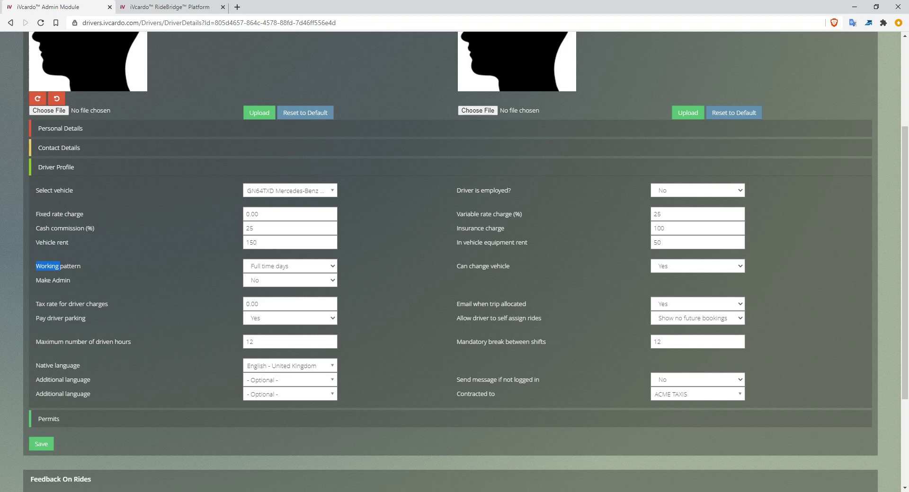
{"action": "left_click", "coordinate": [290, 267]}
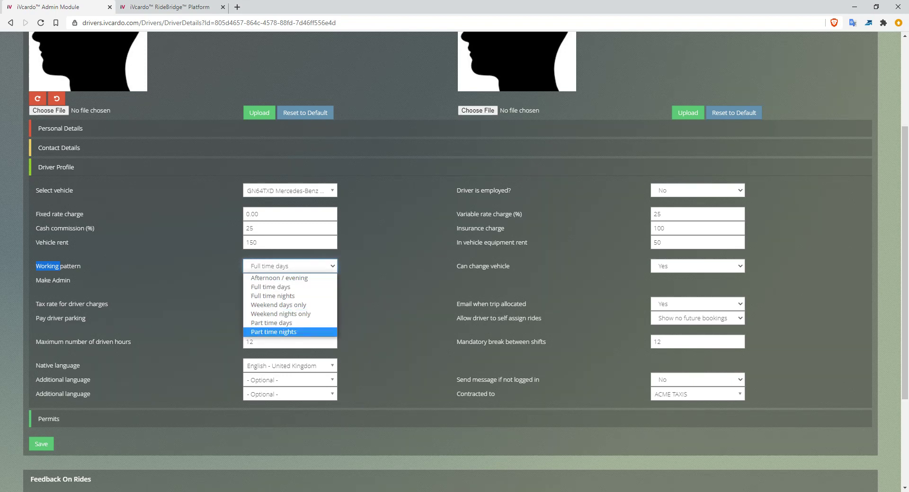
{"action": "double_click", "coordinate": [48, 267]}
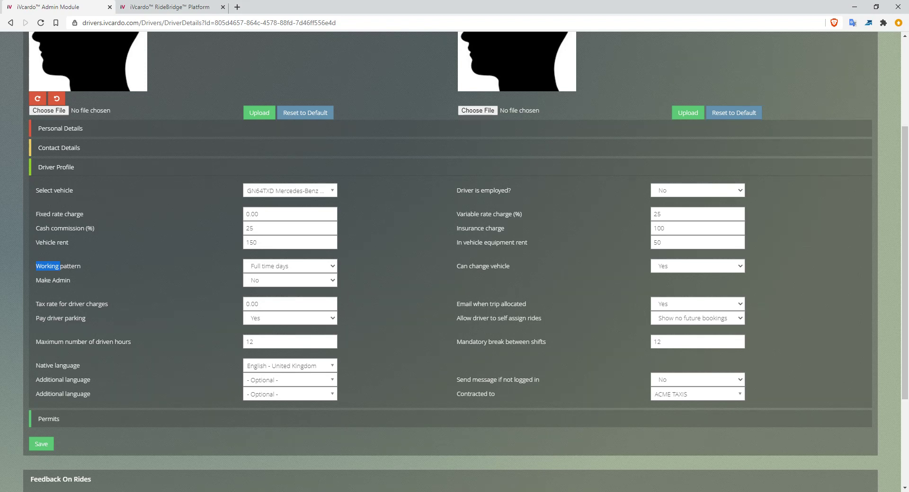
{"action": "left_click", "coordinate": [290, 267]}
{"action": "left_click", "coordinate": [290, 267]}
- Check the choices for whether the driver can change vehicle
{"action": "left_click_drag", "start_coordinate": [456, 267], "coordinate": [511, 266]}
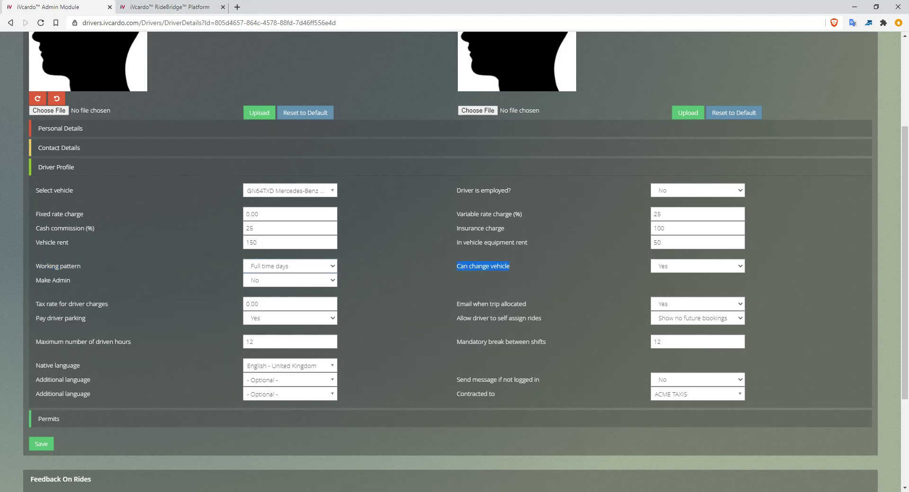
{"action": "left_click", "coordinate": [698, 267]}
{"action": "left_click", "coordinate": [698, 266]}
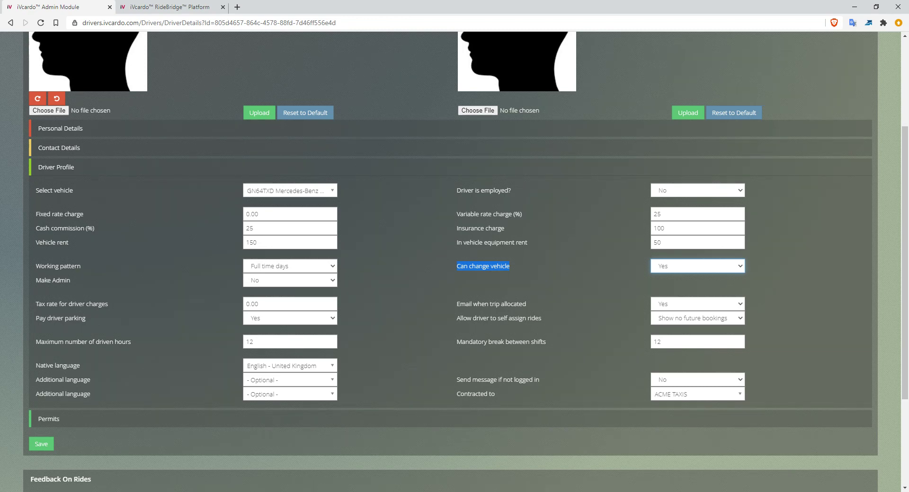
- Switch to the RideBridge Platform login page, examine its title and ID field, and return to the driver's details
{"action": "key", "text": "ctrl+Tab"}
{"action": "double_click", "coordinate": [442, 49]}
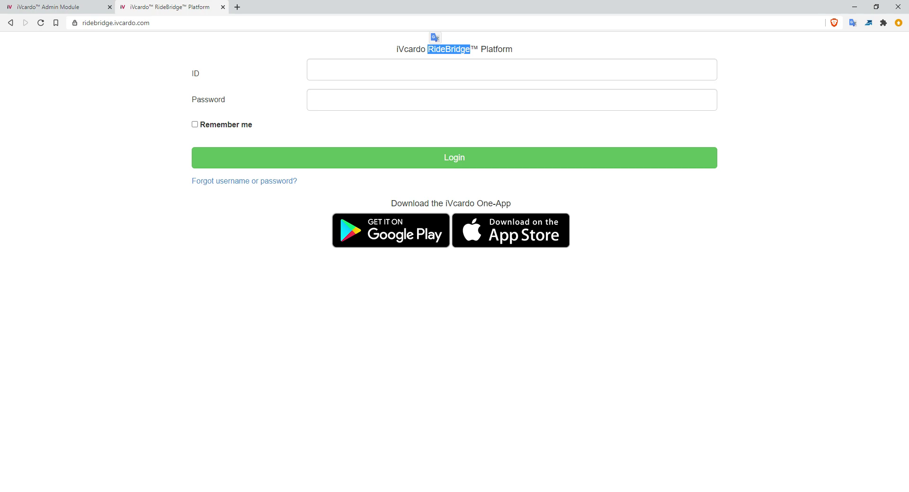
{"action": "left_click", "coordinate": [455, 70]}
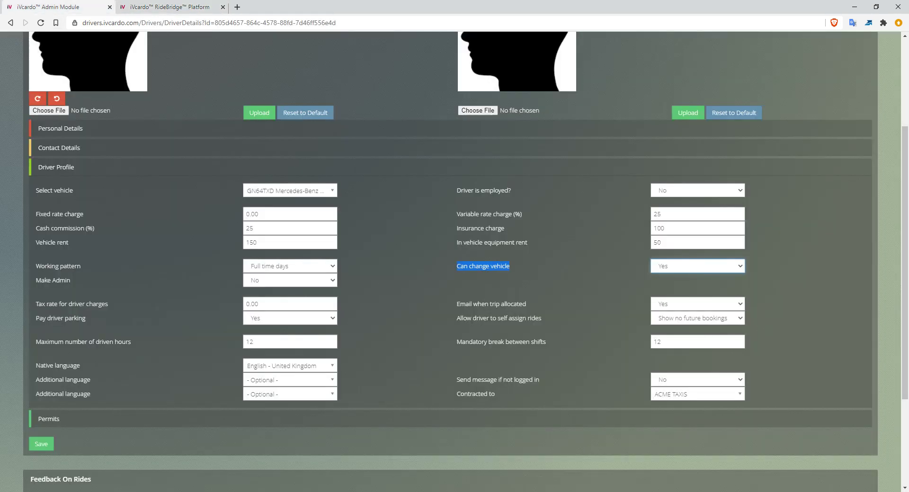
- Set Can change vehicle to No in the driver's profile and point out the tax rate for driver charges
{"action": "left_click", "coordinate": [697, 267]}
{"action": "key", "text": "Return"}
{"action": "left_click", "coordinate": [492, 267]}
{"action": "triple_click", "coordinate": [71, 305]}
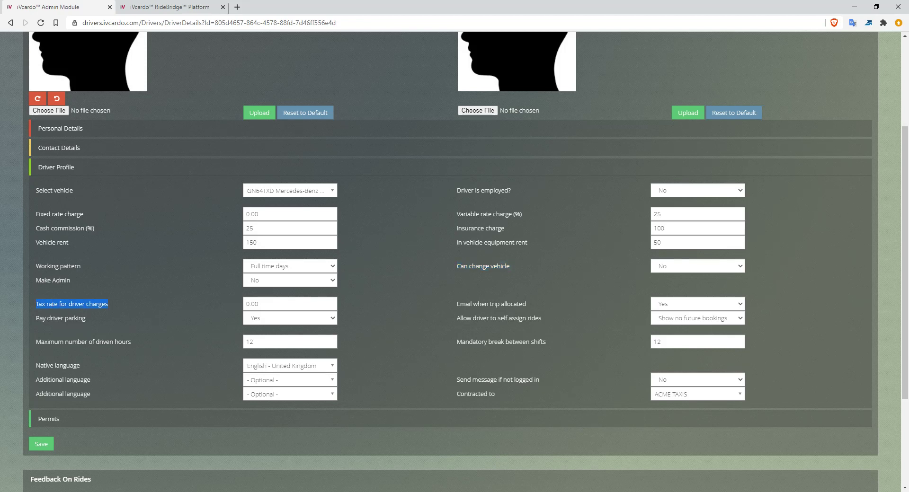
- Point out the tax rate for driver charges and check the choices for Email when trip allocated
{"action": "key", "text": "Tab"}
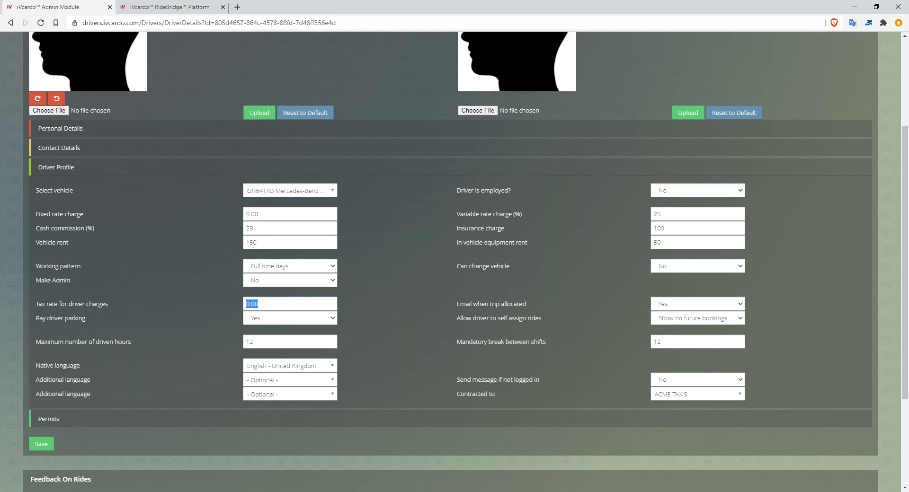
{"action": "left_click_drag", "start_coordinate": [456, 305], "coordinate": [507, 305]}
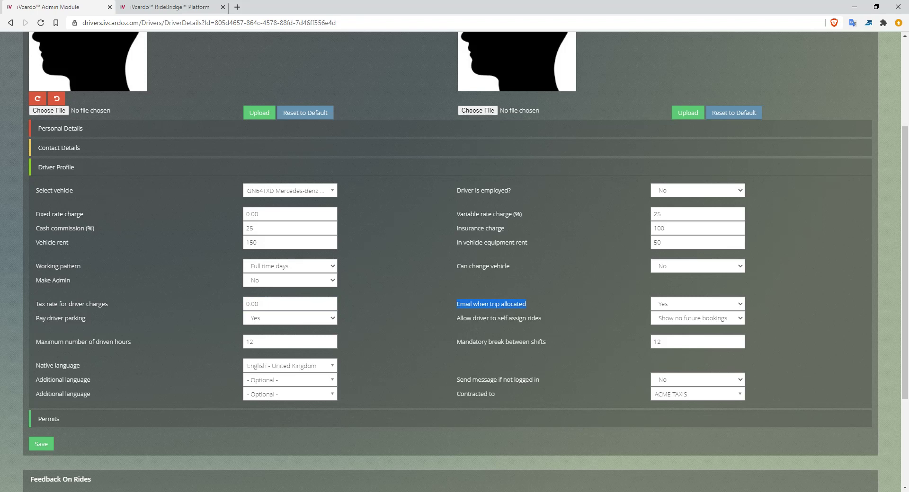
{"action": "left_click", "coordinate": [698, 304]}
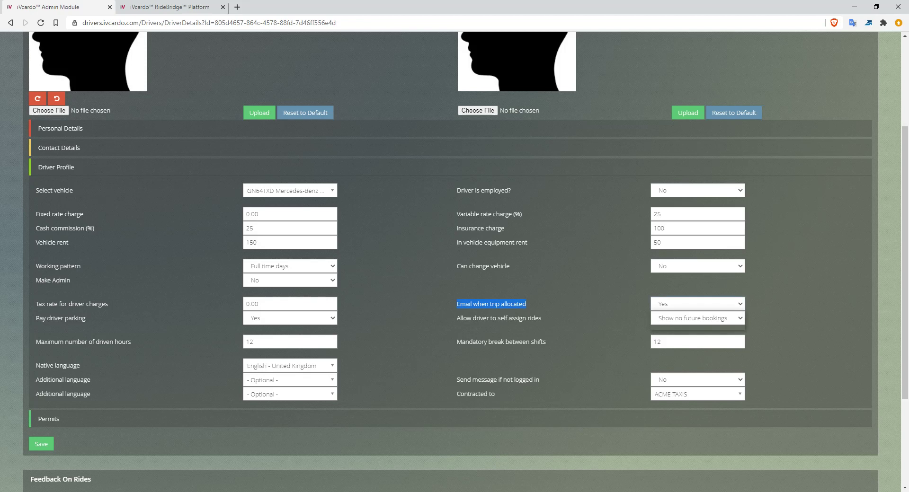
{"action": "left_click", "coordinate": [698, 304]}
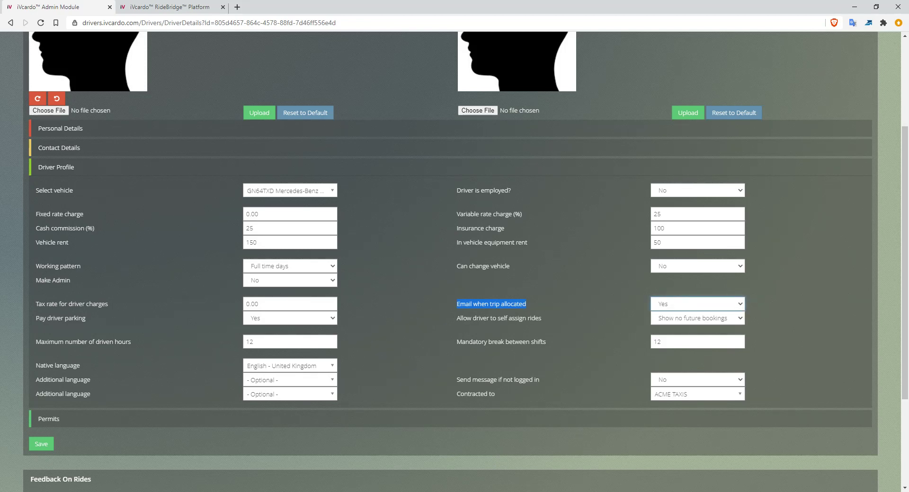
{"action": "left_click", "coordinate": [698, 304]}
{"action": "left_click", "coordinate": [698, 304]}
- Check the choices for Pay driver parking in the driver's profile
{"action": "triple_click", "coordinate": [60, 318]}
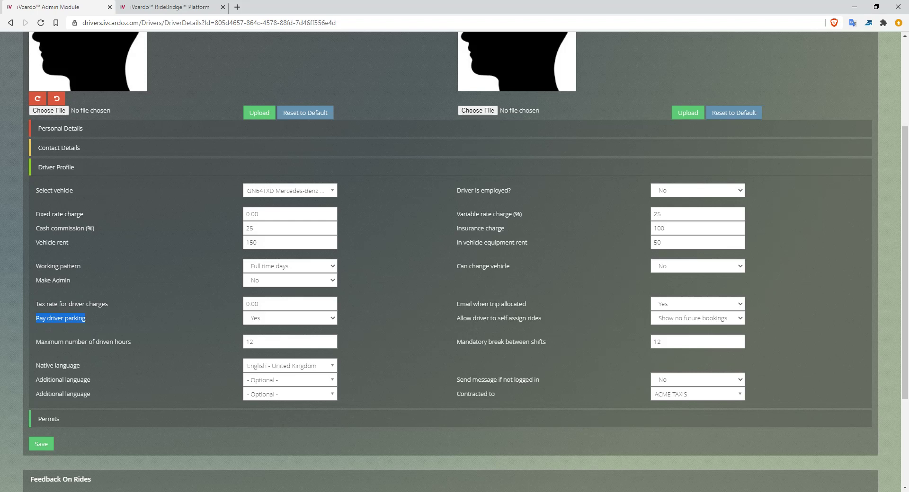
{"action": "left_click", "coordinate": [290, 319]}
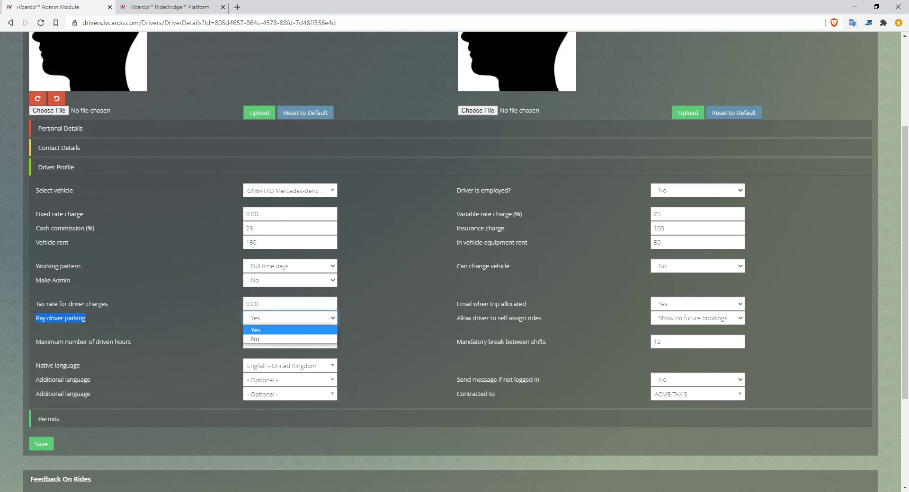
{"action": "key", "text": "Escape"}
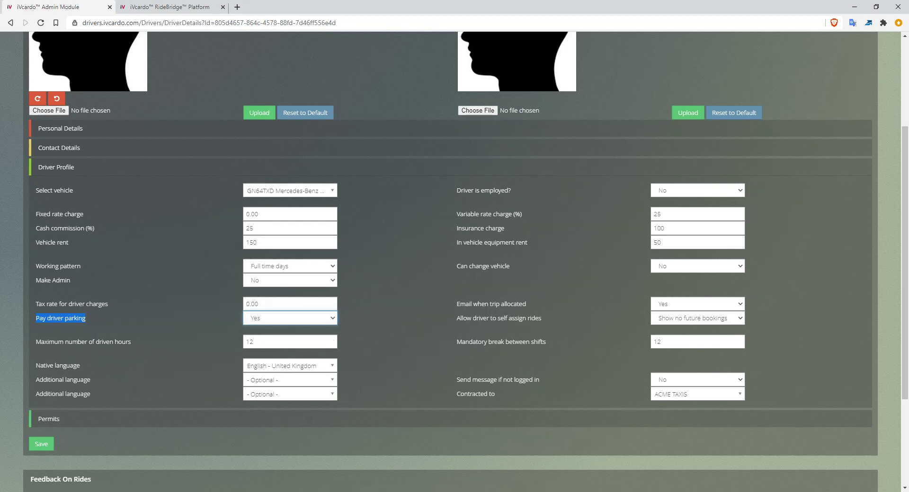
{"action": "left_click", "coordinate": [291, 319]}
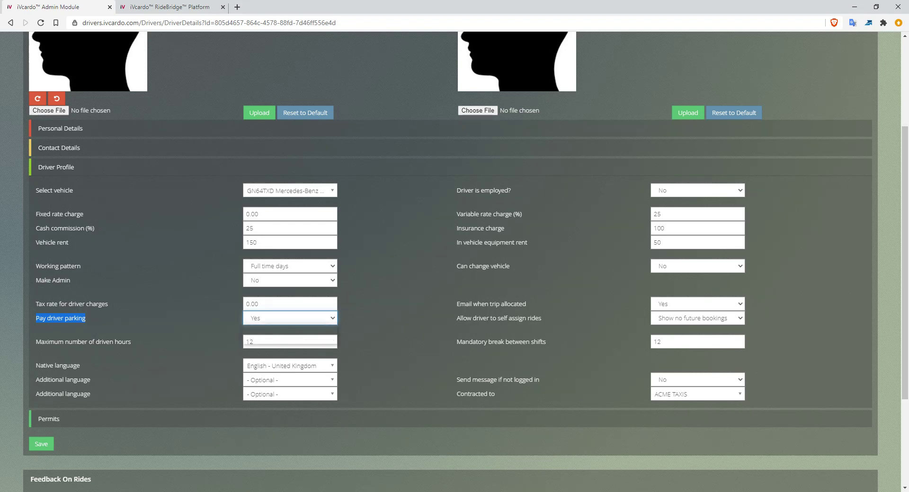
{"action": "key", "text": "Escape"}
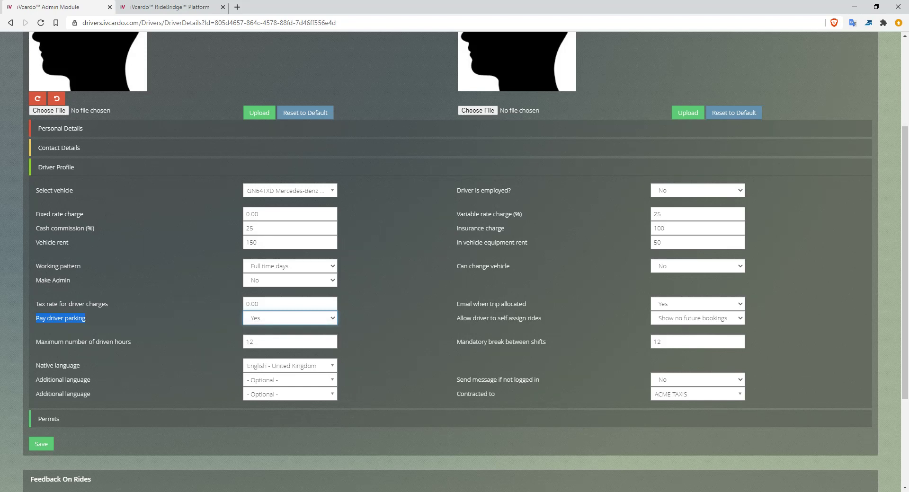
{"action": "left_click", "coordinate": [397, 319]}
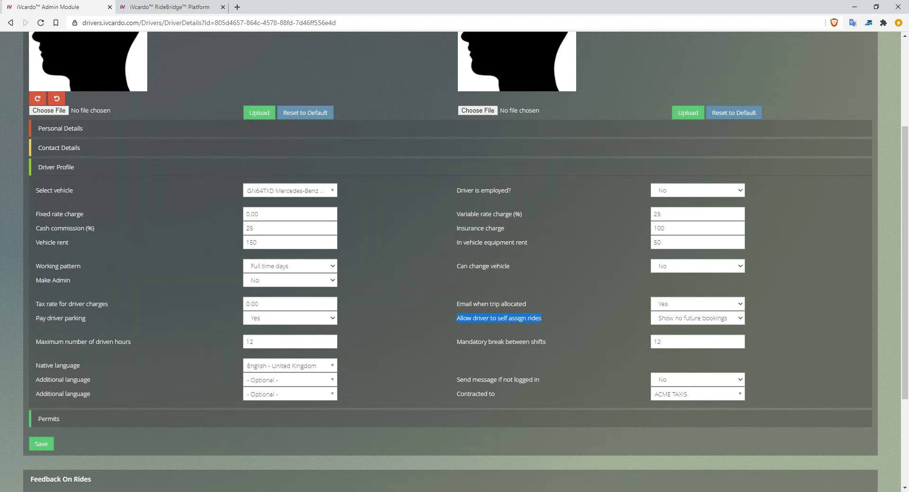
- Review the time ranges for Allow driver to self assign rides and glance at the RideBridge Platform login page
{"action": "left_click", "coordinate": [697, 319]}
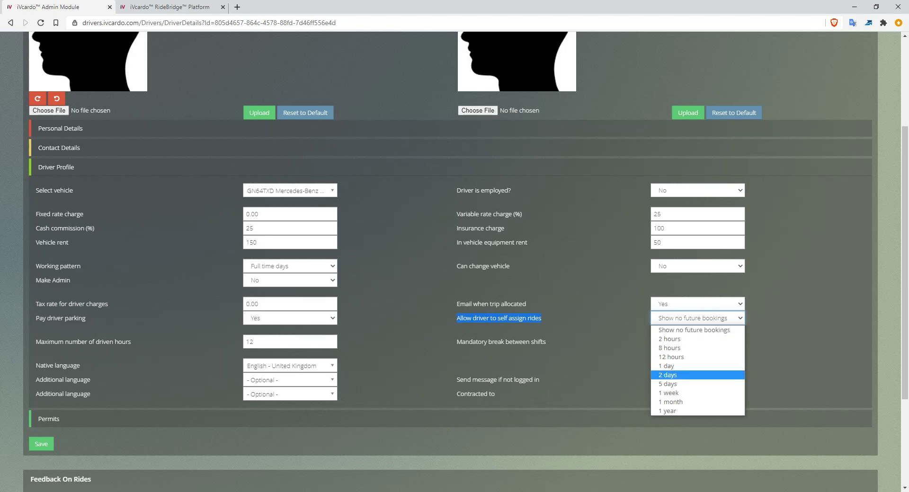
{"action": "left_click", "coordinate": [694, 330]}
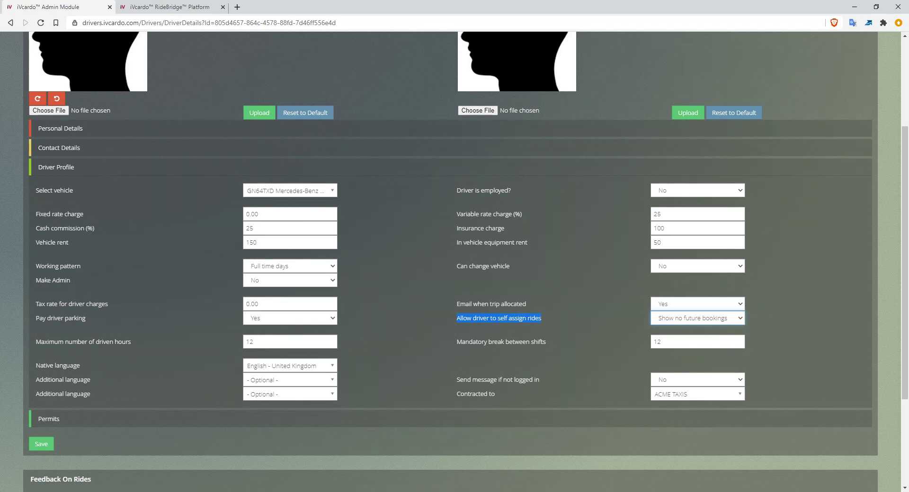
{"action": "key", "text": "ctrl+Tab"}
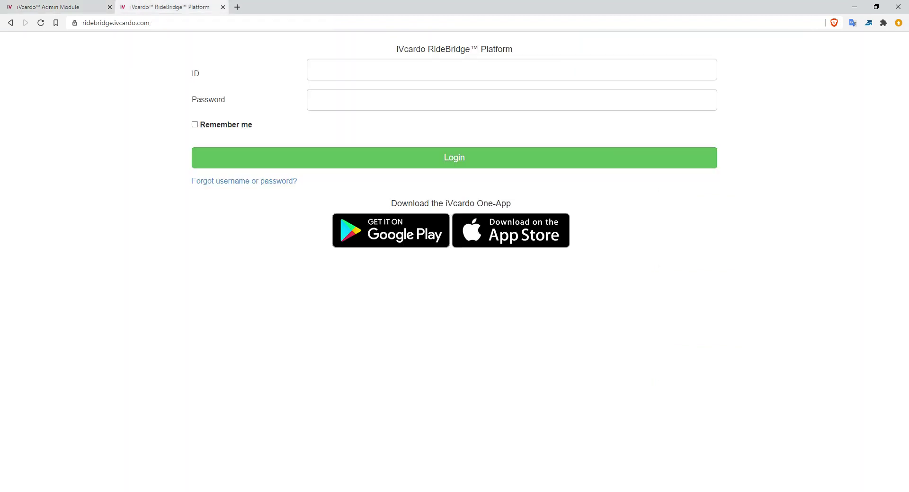
{"action": "left_click_drag", "start_coordinate": [436, 49], "coordinate": [440, 49]}
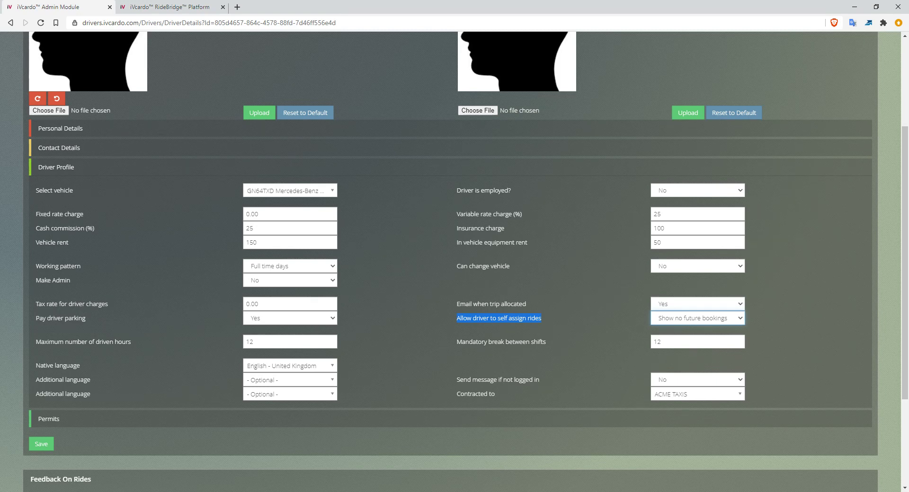
- Try the 2 hours and 1 month settings for Allow driver to self assign rides
{"action": "left_click", "coordinate": [698, 319]}
{"action": "key", "text": "Down"}
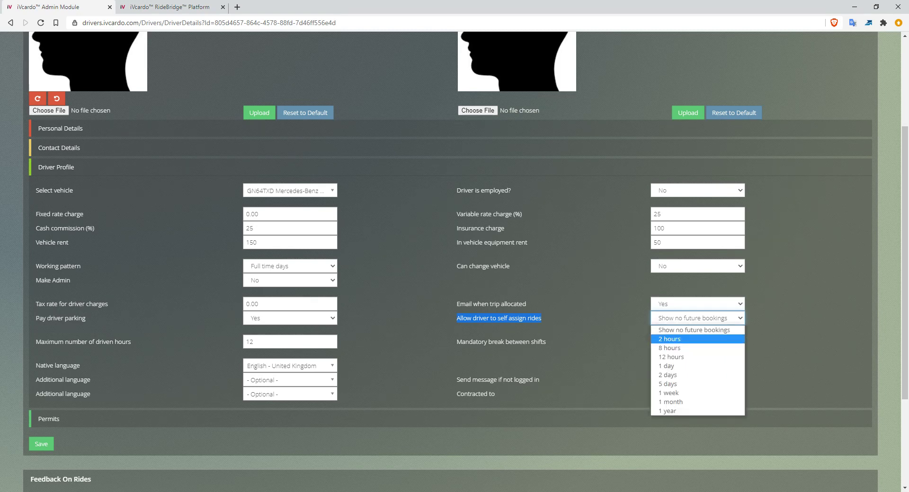
{"action": "left_click", "coordinate": [669, 339]}
{"action": "left_click", "coordinate": [697, 319]}
{"action": "key", "text": "Down"}
{"action": "key", "text": "Down"}
{"action": "key", "text": "Down"}
{"action": "key", "text": "Down"}
{"action": "key", "text": "Down"}
{"action": "key", "text": "Down"}
{"action": "key", "text": "Down"}
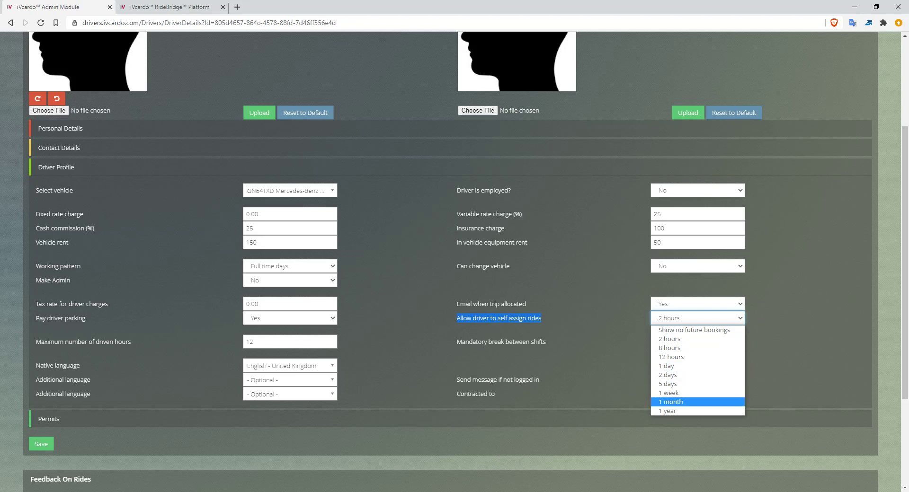
{"action": "key", "text": "Return"}
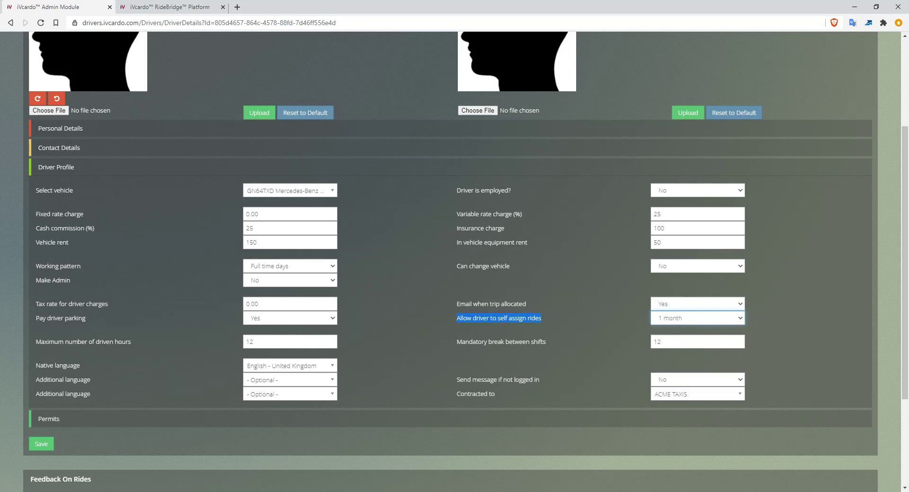
- Set Allow driver to self assign rides to Show no future bookings
{"action": "left_click", "coordinate": [697, 318]}
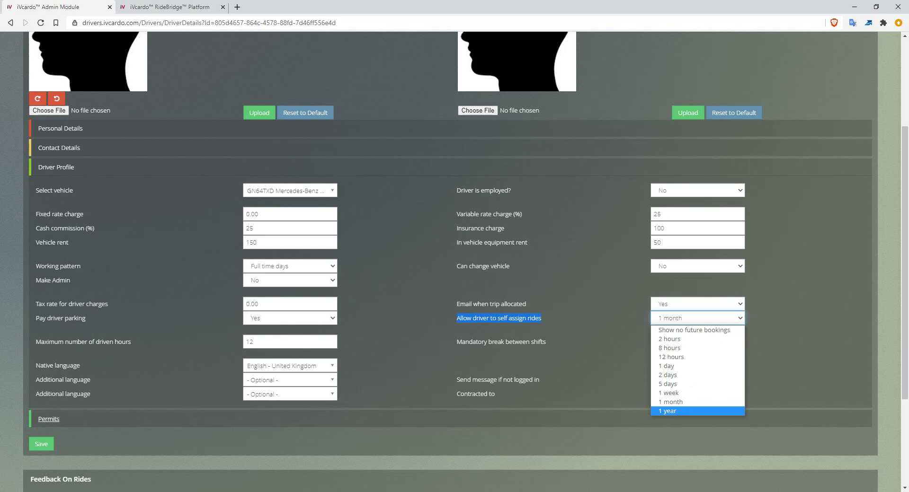
{"action": "key", "text": "Escape"}
{"action": "left_click", "coordinate": [602, 327]}
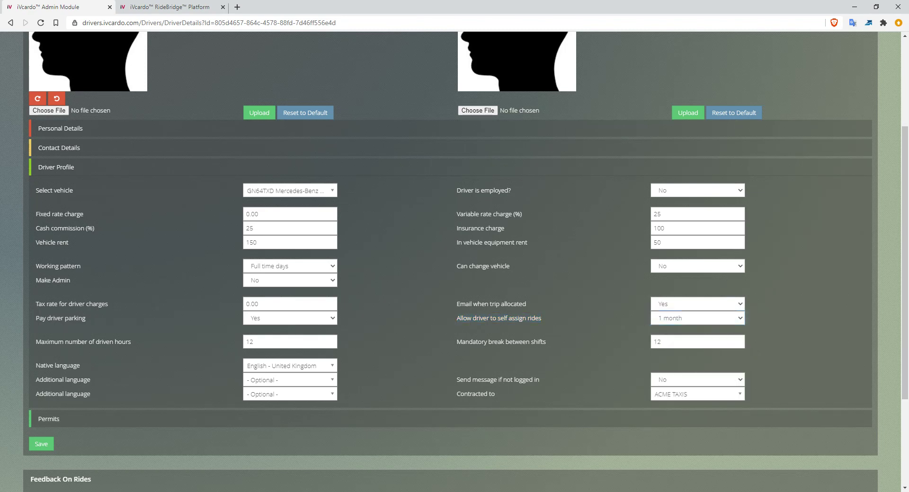
{"action": "left_click", "coordinate": [697, 318]}
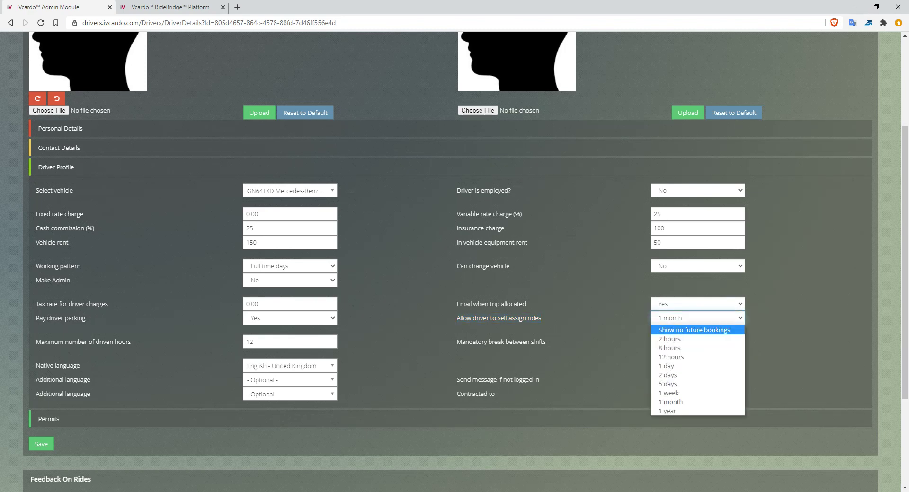
{"action": "left_click", "coordinate": [696, 330]}
{"action": "left_click", "coordinate": [602, 328]}
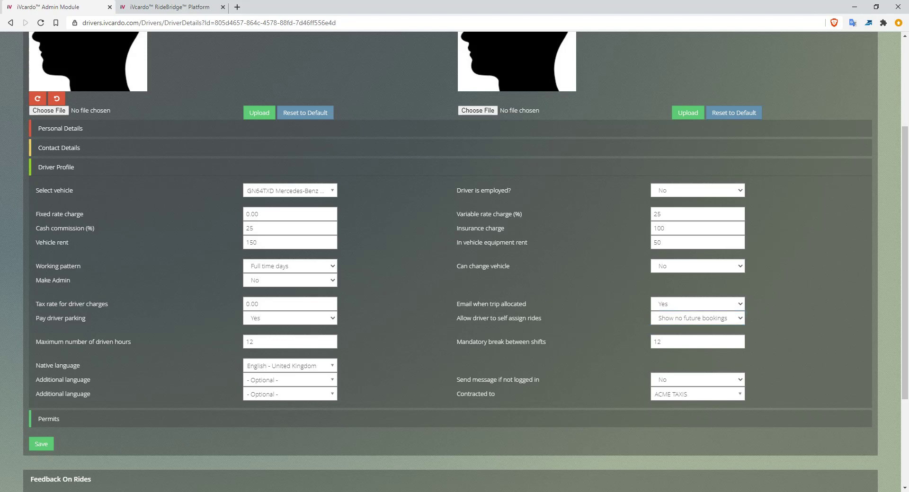
- Set the driver's Maximum number of driven hours to 8
{"action": "left_click_drag", "start_coordinate": [36, 342], "coordinate": [190, 341]}
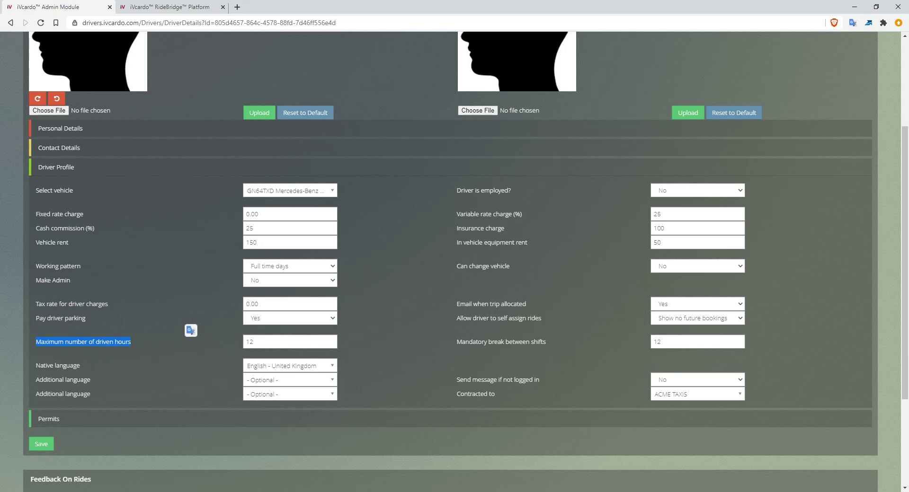
{"action": "double_click", "coordinate": [50, 342]}
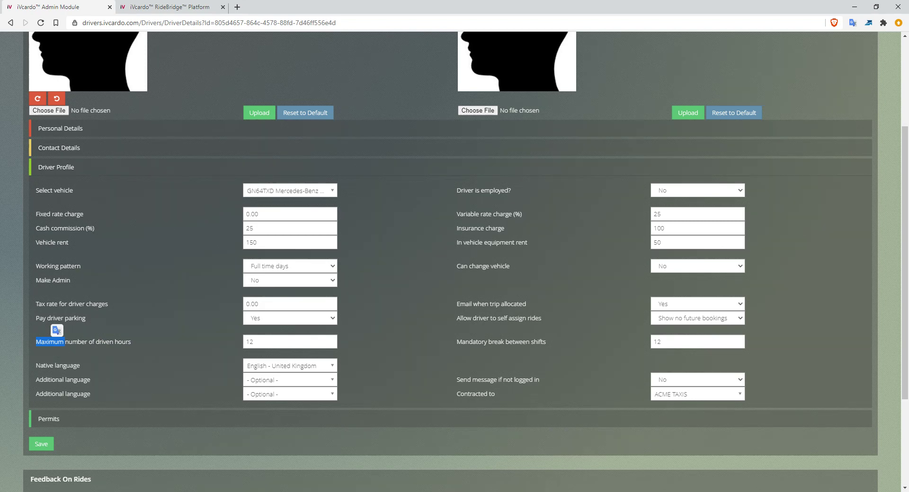
{"action": "key", "text": "Tab"}
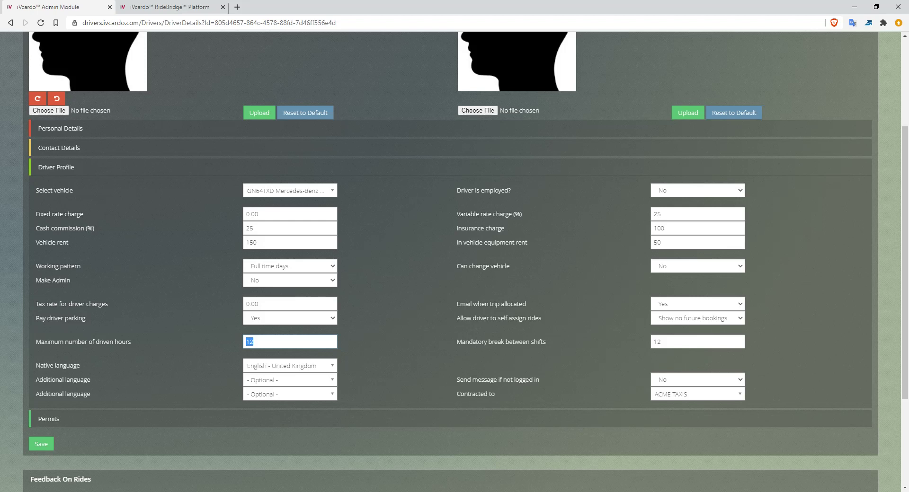
{"action": "type", "text": "8"}
{"action": "key", "text": "Tab"}
- Check the driver's native language choices and point out the optional additional language fields
{"action": "scroll", "coordinate": [455, 260], "scroll_direction": "down", "scroll_amount": 1}
{"action": "left_click_drag", "start_coordinate": [40, 318], "coordinate": [80, 318]}
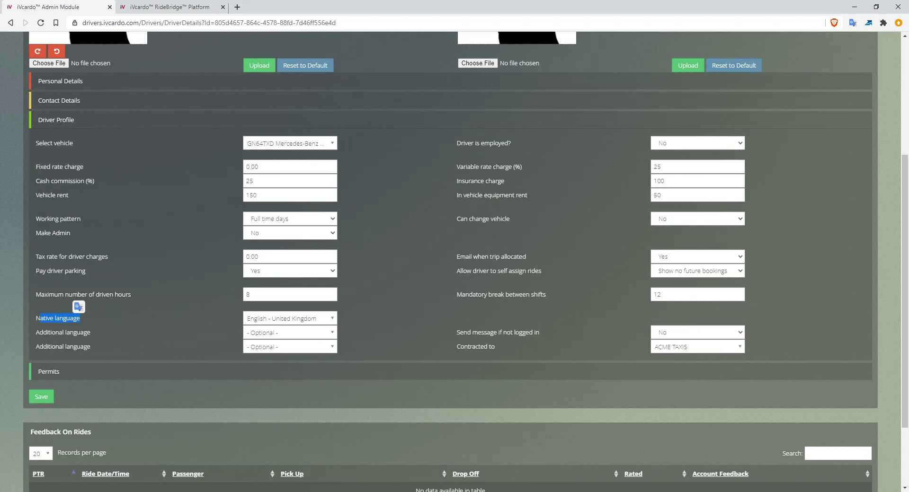
{"action": "left_click", "coordinate": [290, 319]}
{"action": "left_click", "coordinate": [290, 319]}
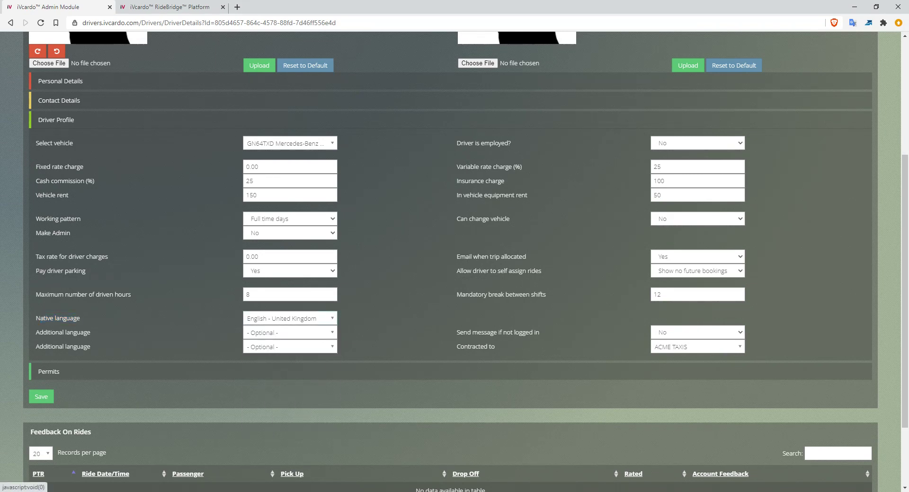
{"action": "left_click", "coordinate": [290, 319]}
{"action": "left_click", "coordinate": [290, 319]}
{"action": "triple_click", "coordinate": [63, 333]}
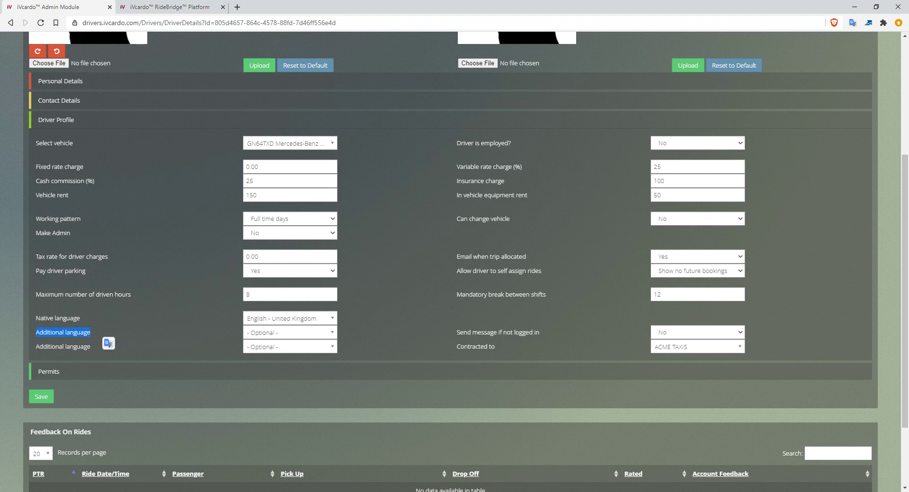
{"action": "left_click", "coordinate": [99, 333]}
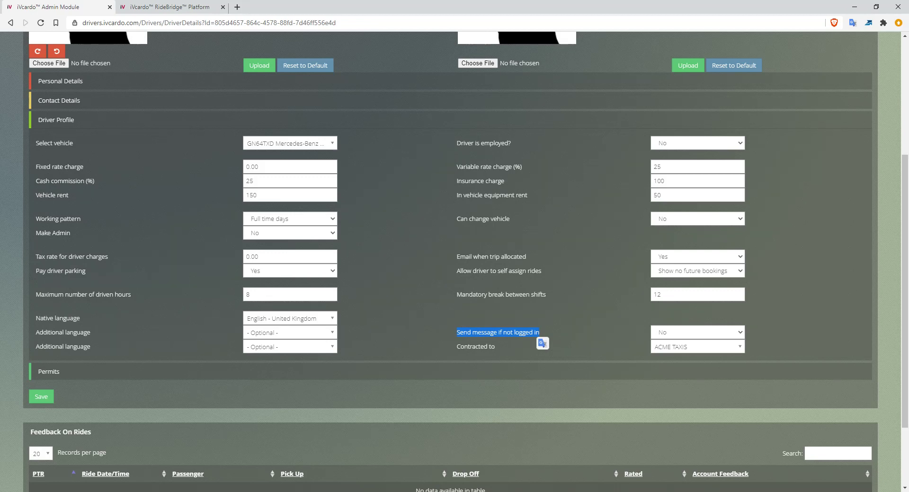
- Set Send message if not logged in to Yes in the driver's profile
{"action": "left_click", "coordinate": [667, 333]}
{"action": "left_click", "coordinate": [668, 345]}
{"action": "left_click", "coordinate": [620, 342]}
{"action": "scroll", "coordinate": [620, 332], "scroll_direction": "up", "scroll_amount": 2}
{"action": "scroll", "coordinate": [620, 317], "scroll_direction": "up", "scroll_amount": 3}
{"action": "scroll", "coordinate": [621, 318], "scroll_direction": "down", "scroll_amount": 3}
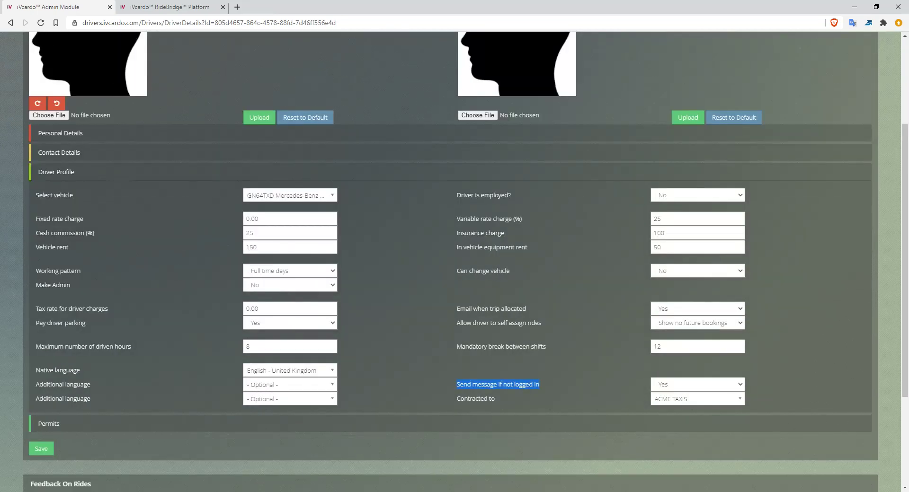
{"action": "scroll", "coordinate": [450, 284], "scroll_direction": "down", "scroll_amount": 3}
{"action": "left_click", "coordinate": [580, 244]}
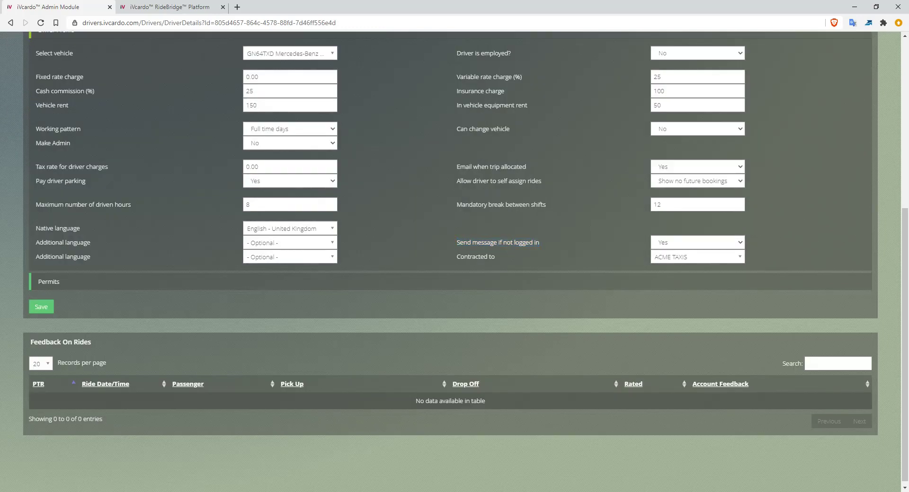
{"action": "left_click", "coordinate": [697, 242]}
{"action": "left_click", "coordinate": [698, 243]}
- Review which companies the driver can be contracted to and point out the TSM RideBridge area
{"action": "triple_click", "coordinate": [475, 257]}
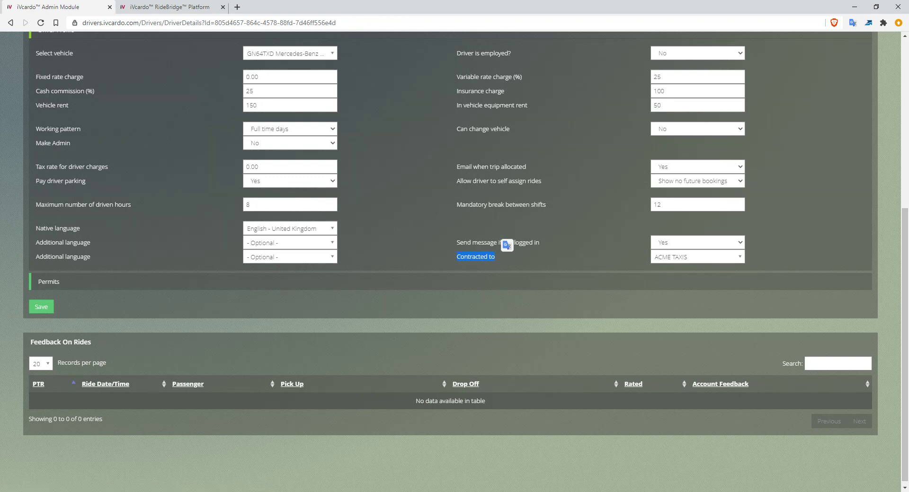
{"action": "scroll", "coordinate": [451, 262], "scroll_direction": "up", "scroll_amount": 6}
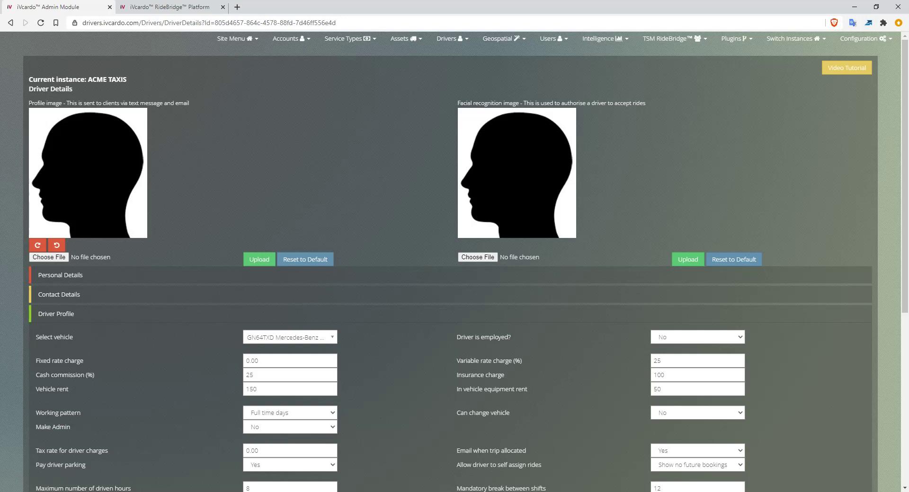
{"action": "left_click", "coordinate": [674, 38]}
{"action": "scroll", "coordinate": [455, 261], "scroll_direction": "down", "scroll_amount": 6}
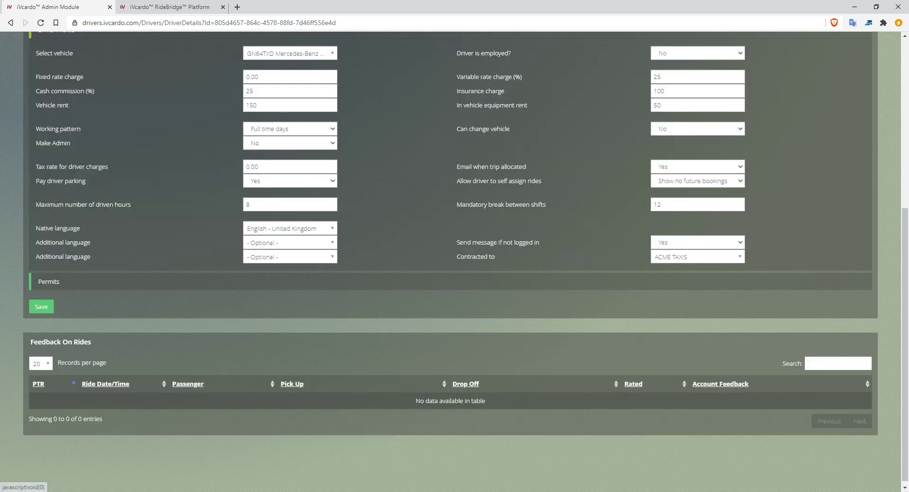
{"action": "left_click", "coordinate": [697, 258]}
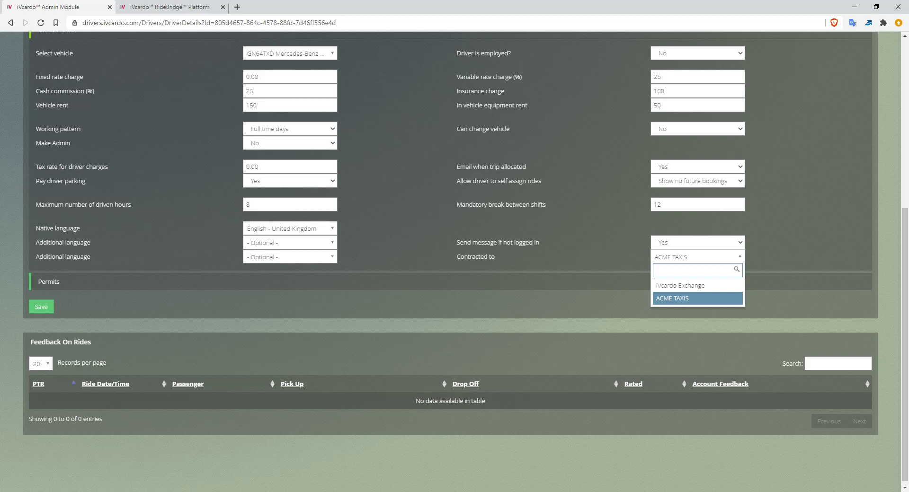
{"action": "left_click", "coordinate": [698, 258]}
{"action": "left_click_drag", "start_coordinate": [461, 250], "coordinate": [521, 250]}
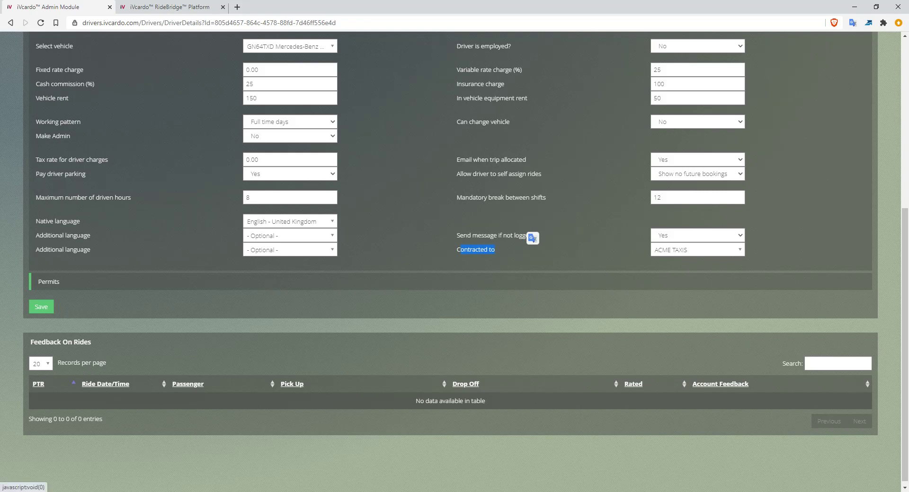
{"action": "left_click", "coordinate": [570, 254]}
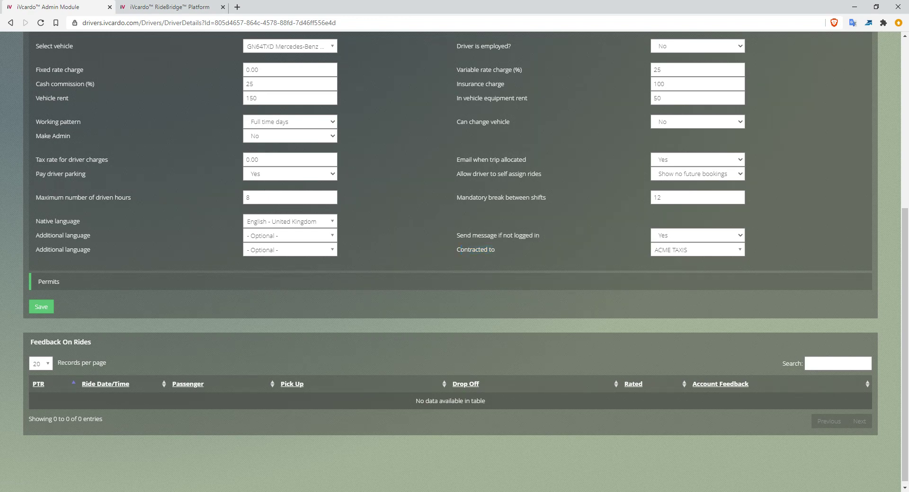
{"action": "left_click", "coordinate": [697, 250]}
{"action": "left_click", "coordinate": [697, 250]}
{"action": "left_click_drag", "start_coordinate": [498, 251], "coordinate": [457, 249]}
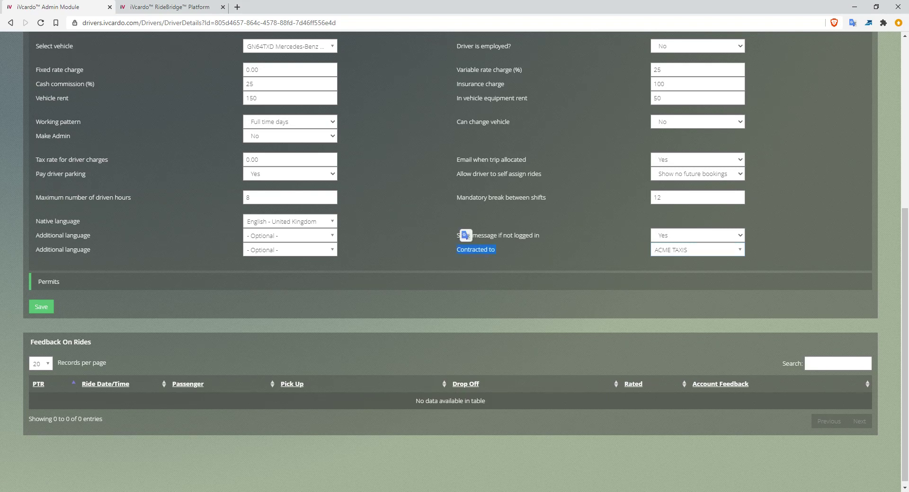
- Open the driver's Permits section and look over the Feedback On Rides table
{"action": "left_click", "coordinate": [49, 281]}
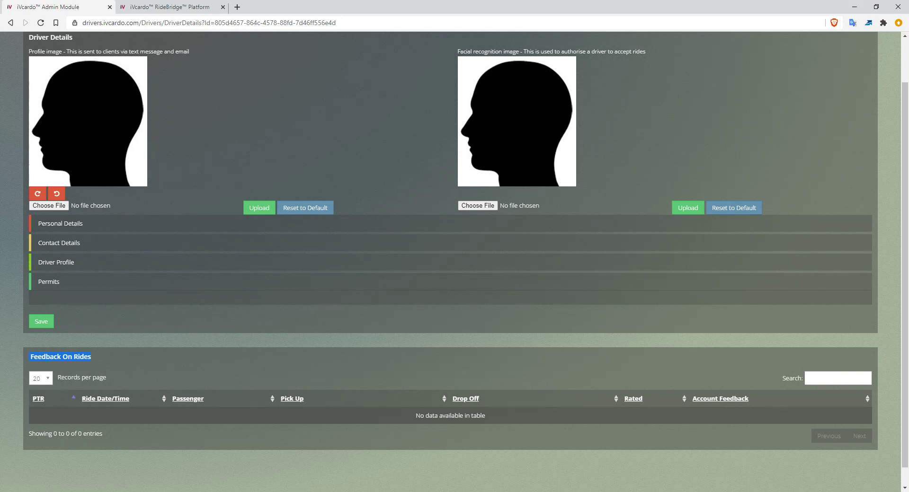
{"action": "scroll", "coordinate": [454, 258], "scroll_direction": "down", "scroll_amount": 1}
{"action": "scroll", "coordinate": [455, 259], "scroll_direction": "up", "scroll_amount": 3}
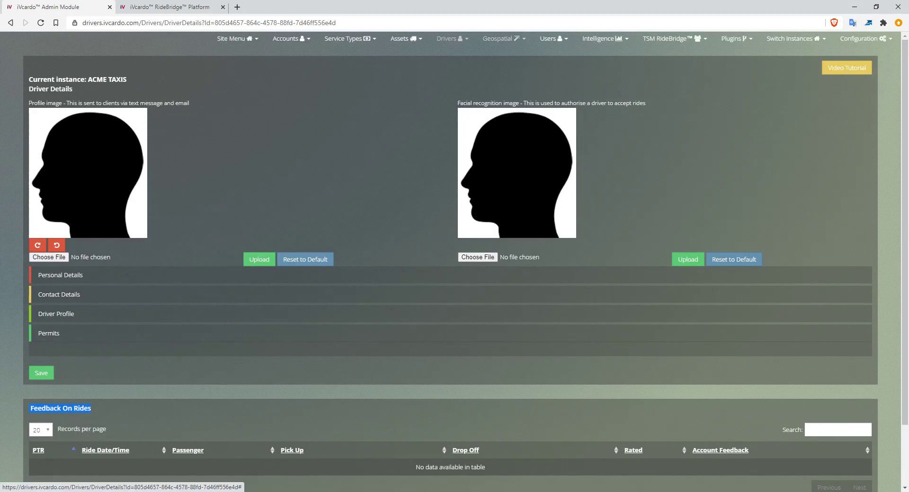
- Return to the Active Drivers list and point out the Send Credentials option for the driver
{"action": "left_click", "coordinate": [453, 38]}
{"action": "left_click", "coordinate": [448, 57]}
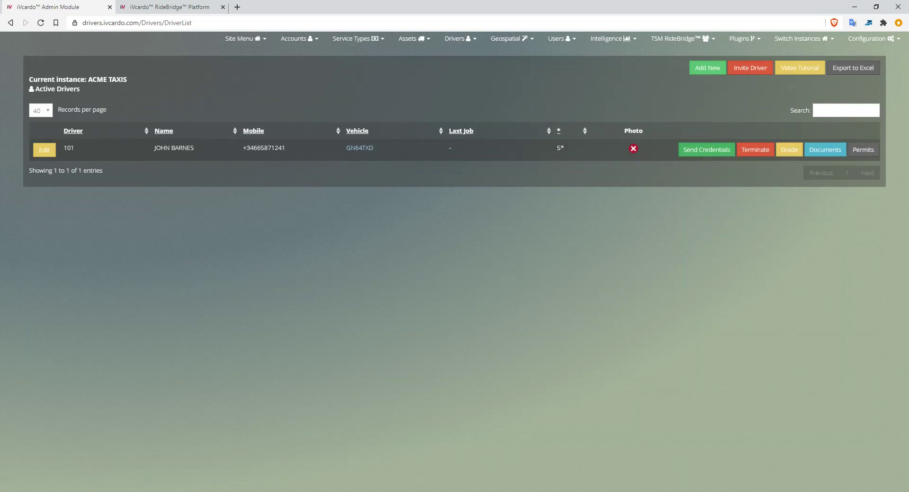
{"action": "left_click", "coordinate": [706, 149]}
{"action": "left_click", "coordinate": [569, 138]}
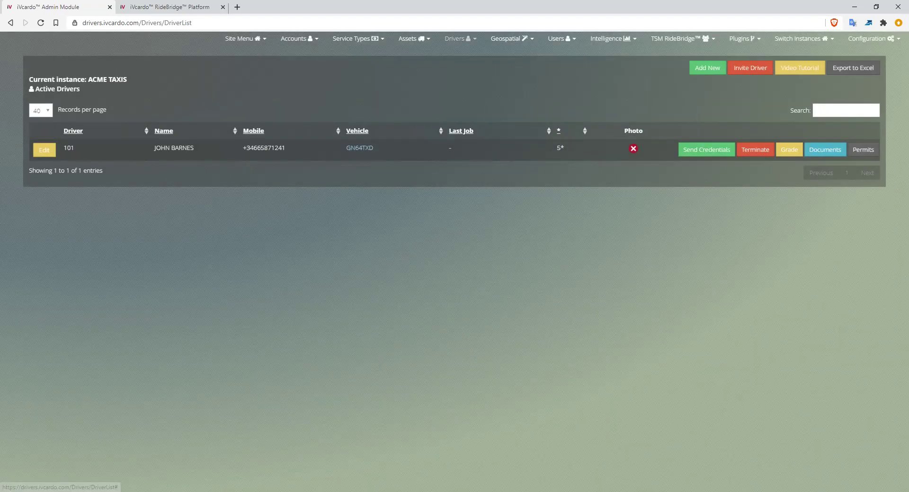
- Locate the Driver Application Training Video among the driver management options
{"action": "left_click", "coordinate": [460, 39]}
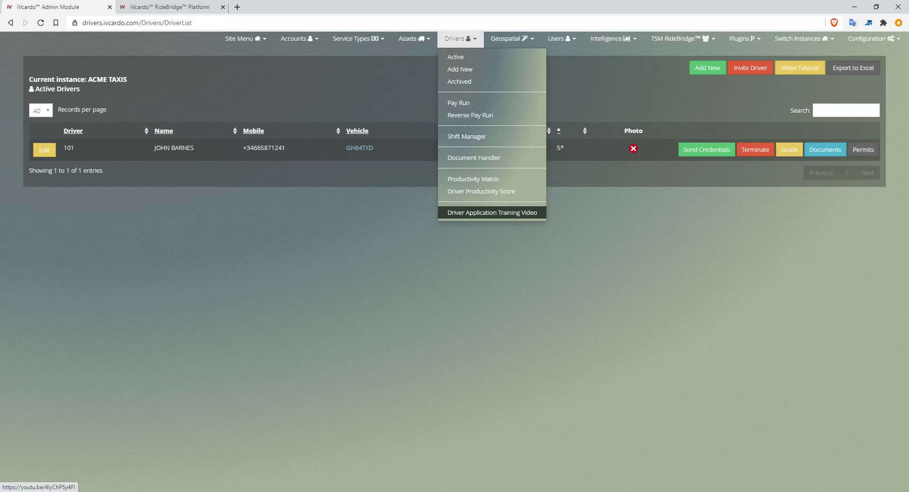